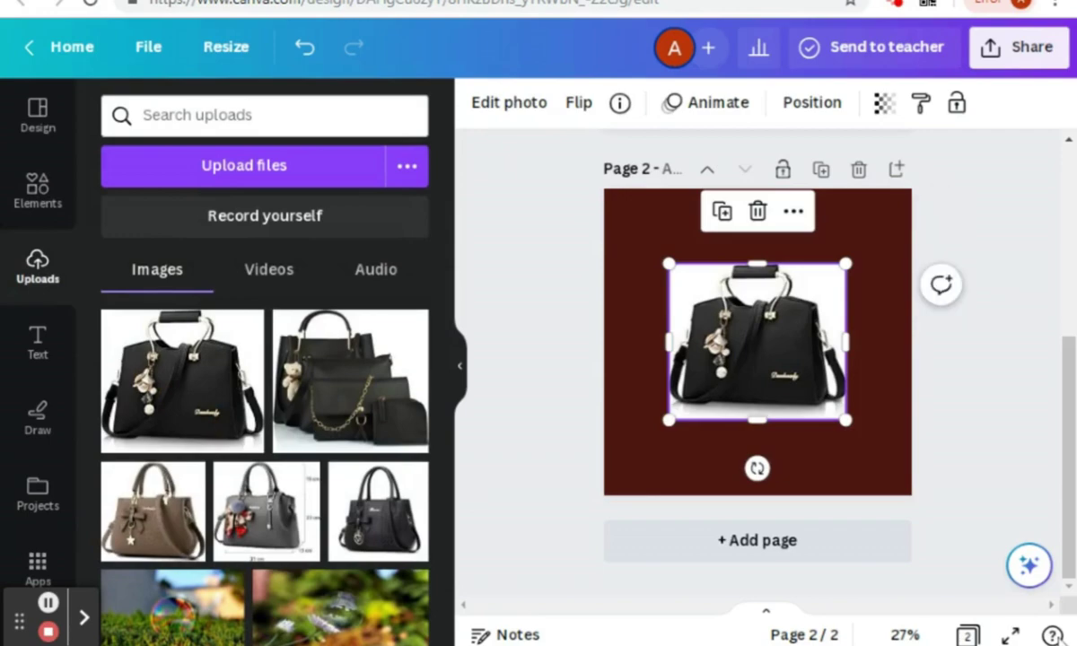
Remove the white background from the handbag photo on page 2 with BG Remover.
left_click(497, 105)
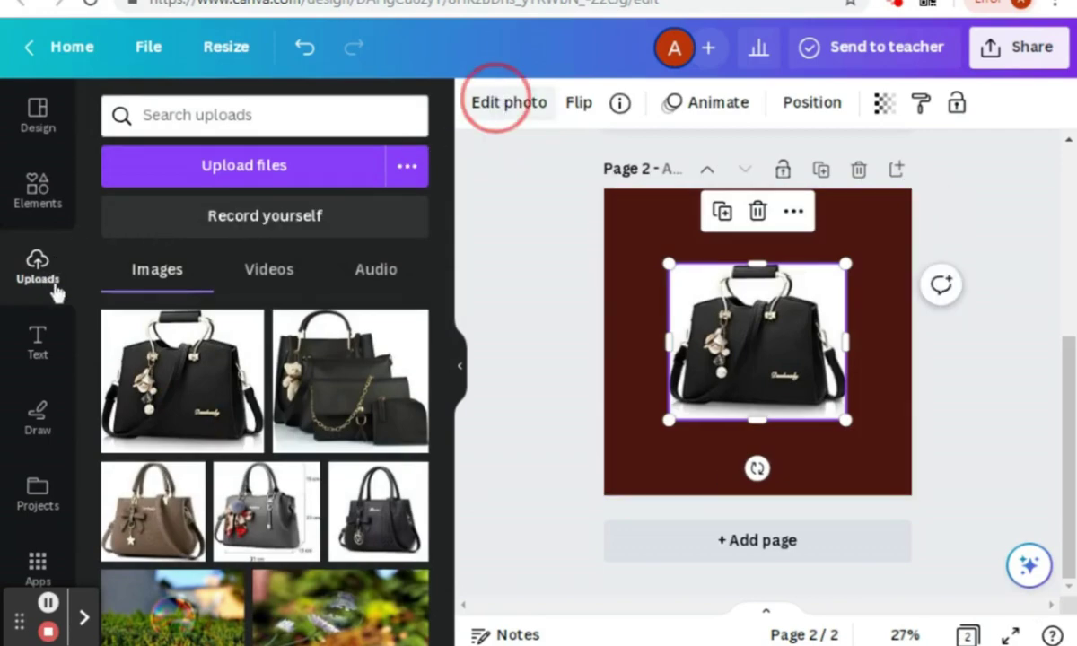
left_click(164, 274)
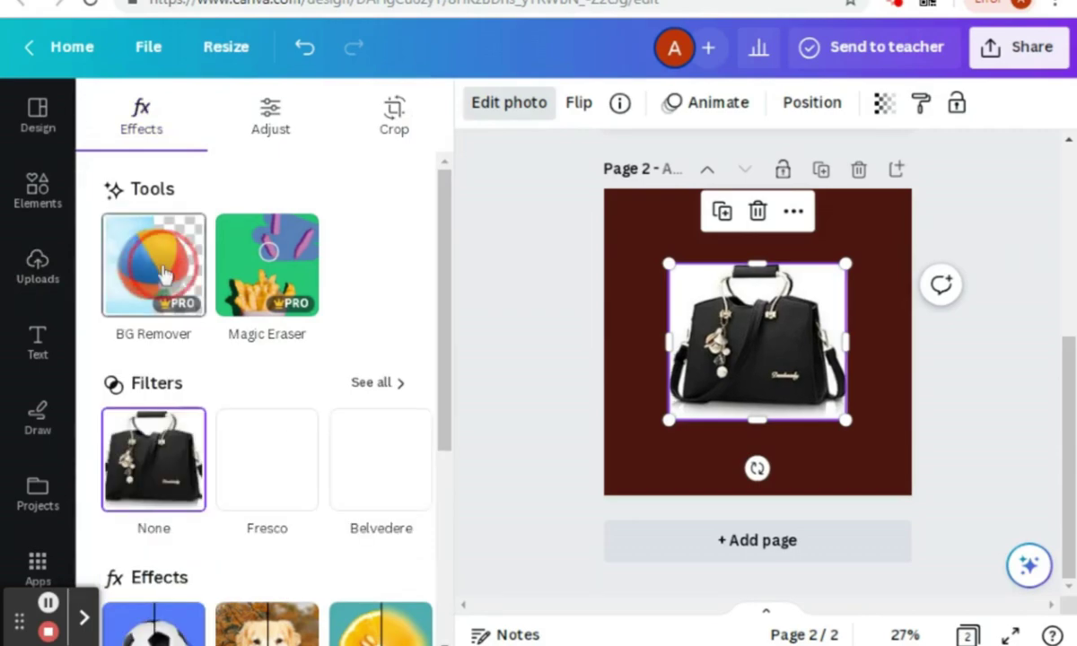
left_click(518, 402)
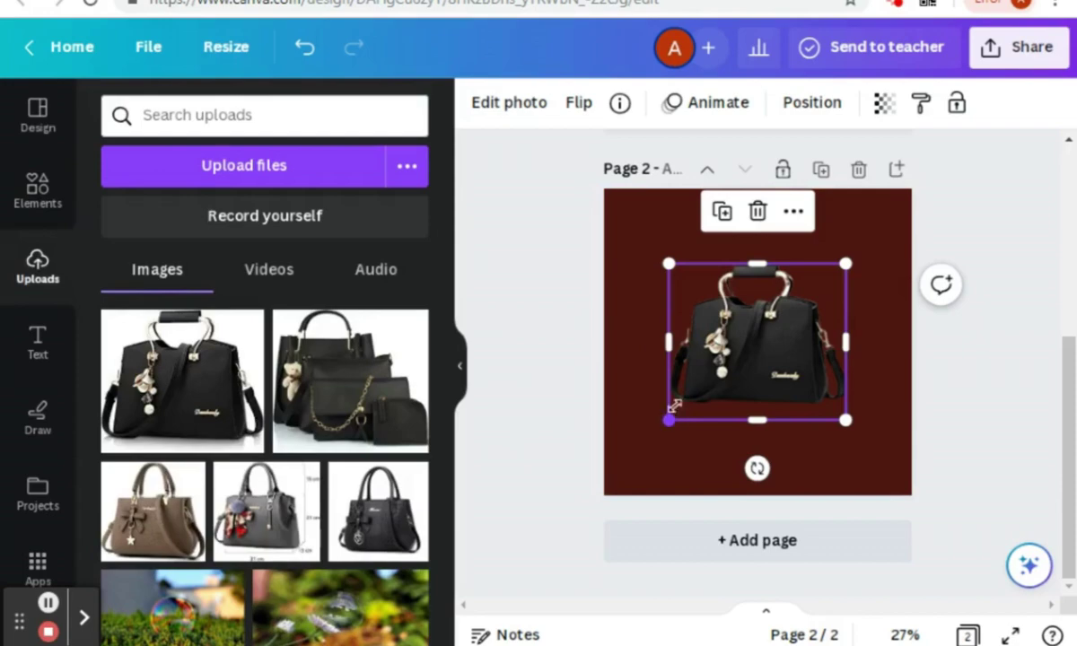
Add the "3d gold black stage podium" from the recently used elements to page 2 and view its details.
left_click(43, 190)
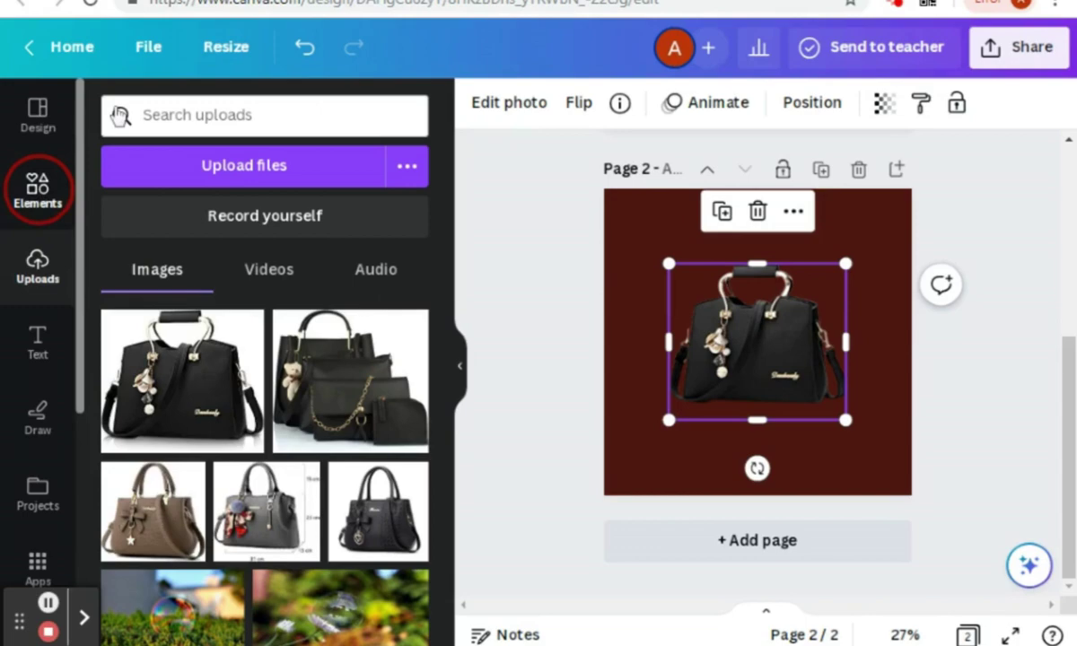
left_click(33, 228)
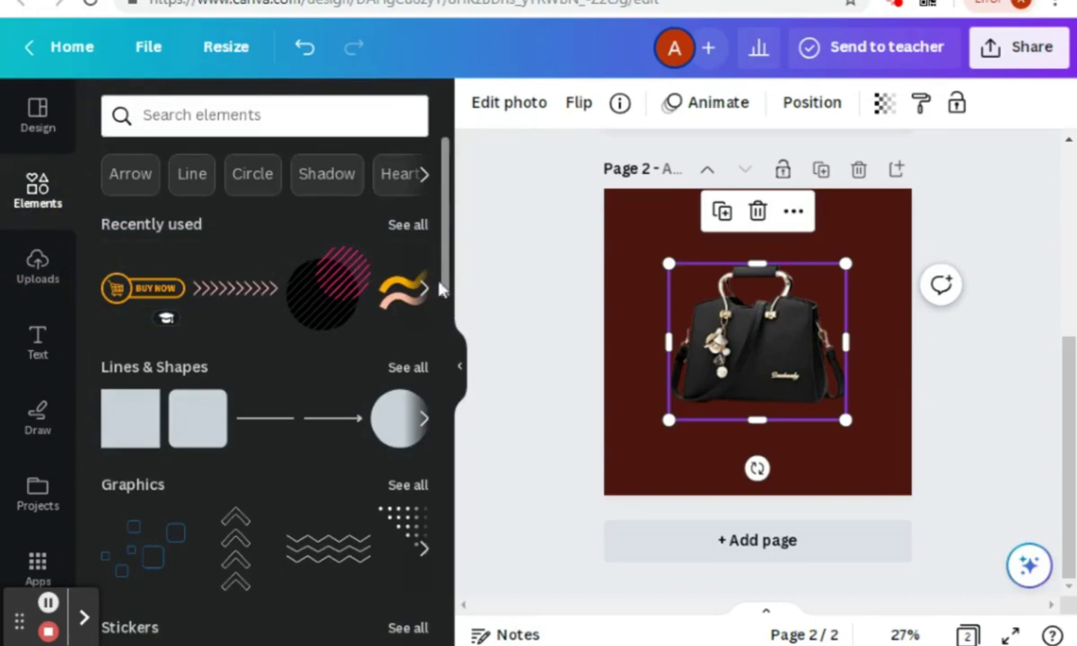
left_click(422, 296)
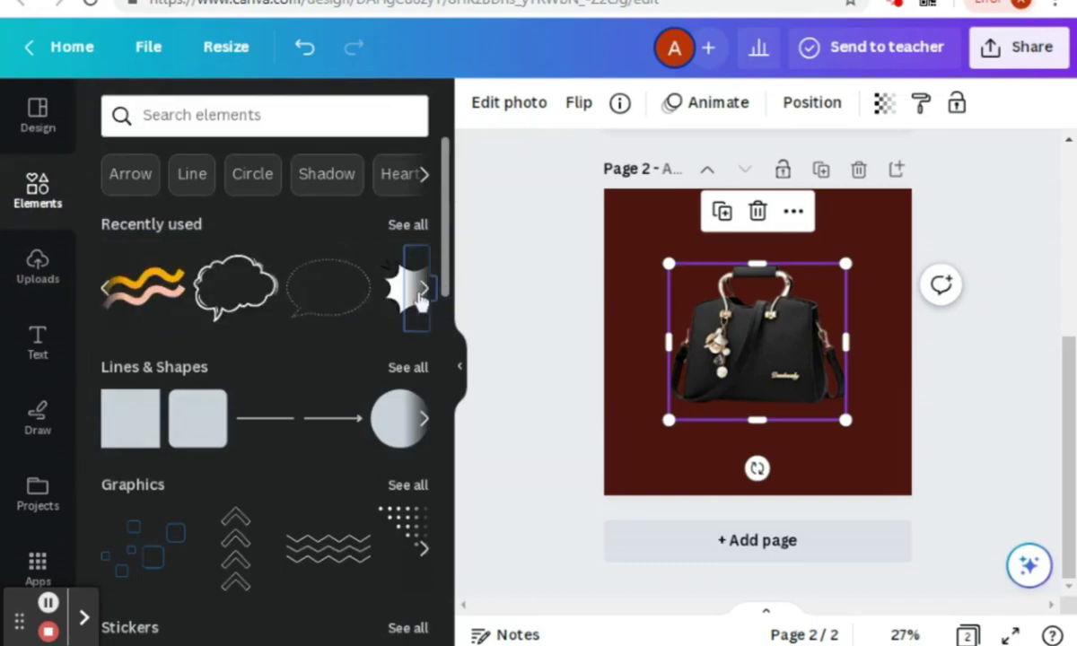
left_click(422, 296)
left_click(422, 296)
left_click(422, 296)
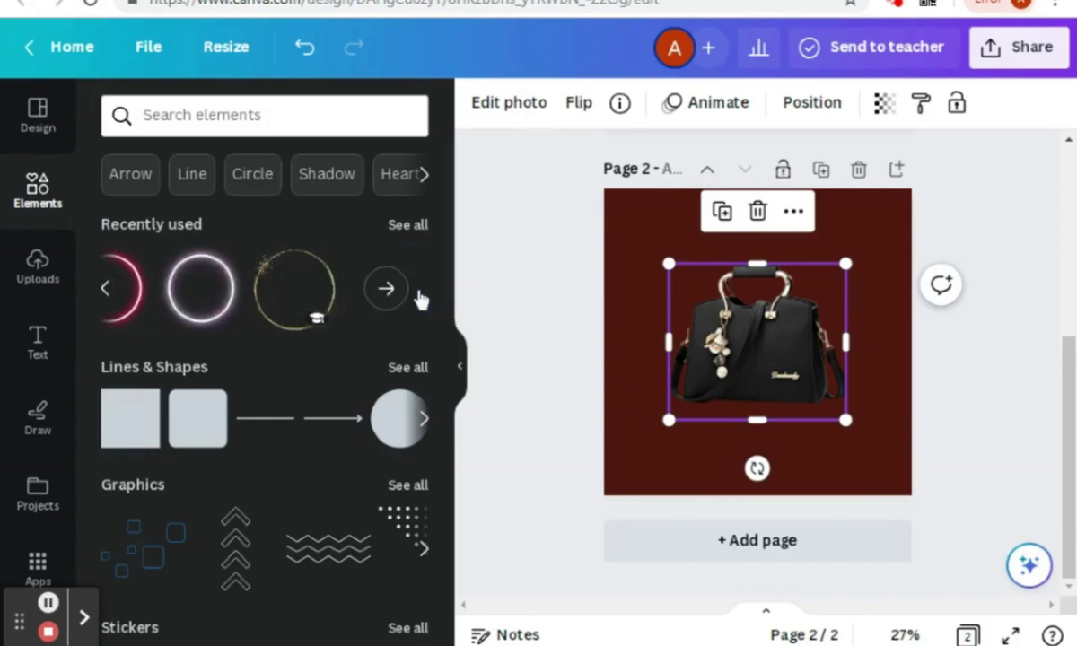
left_click(385, 296)
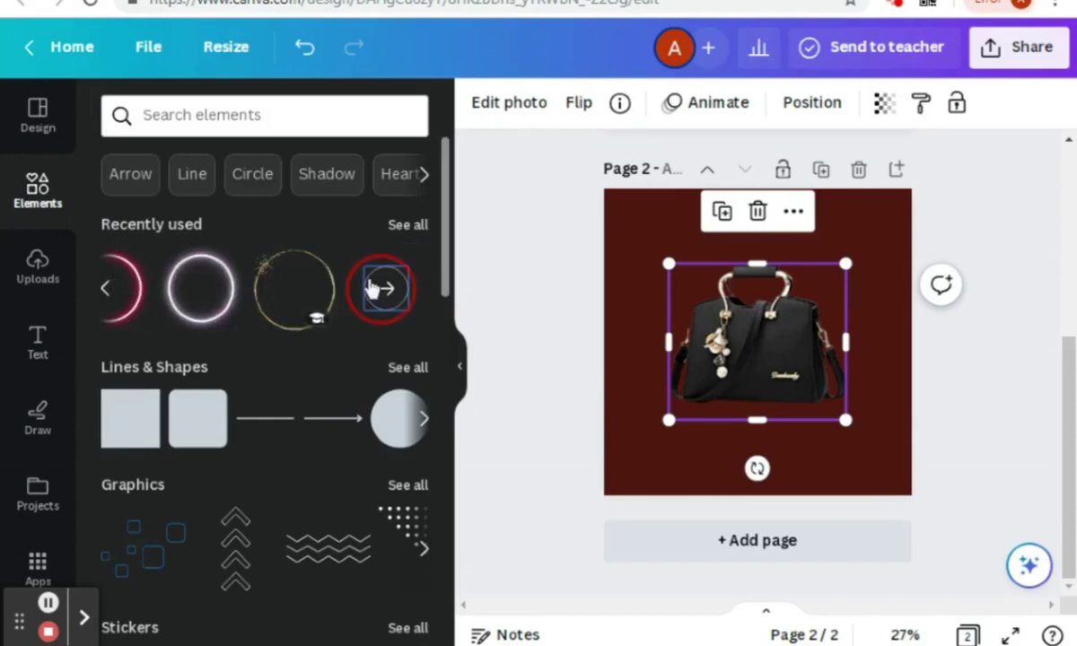
left_click(358, 284)
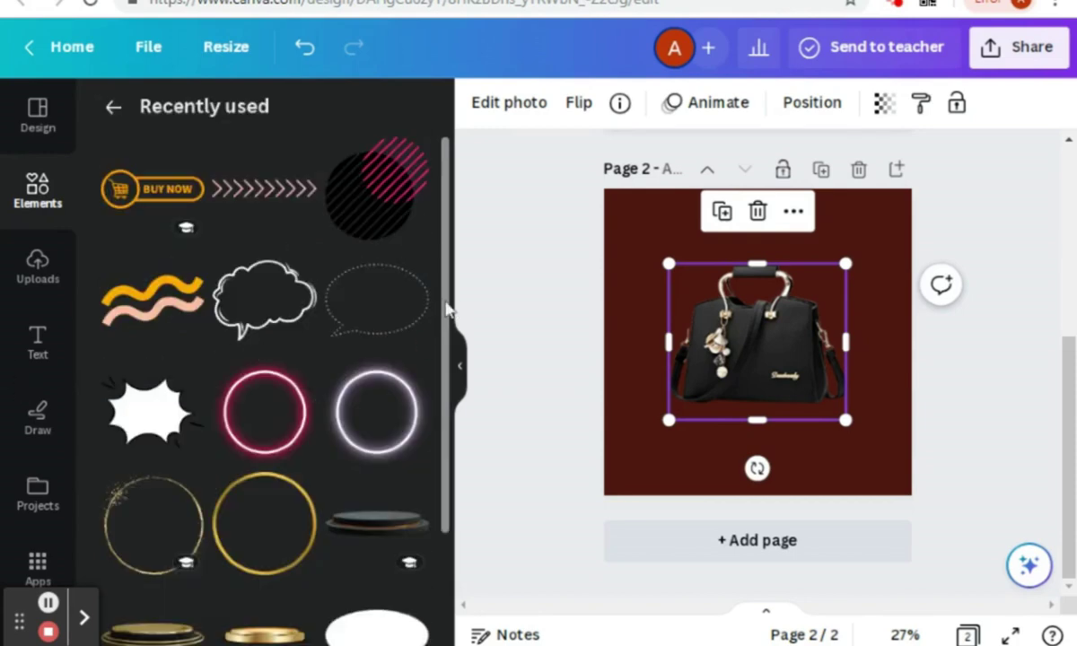
left_click_drag(447, 308, 433, 428)
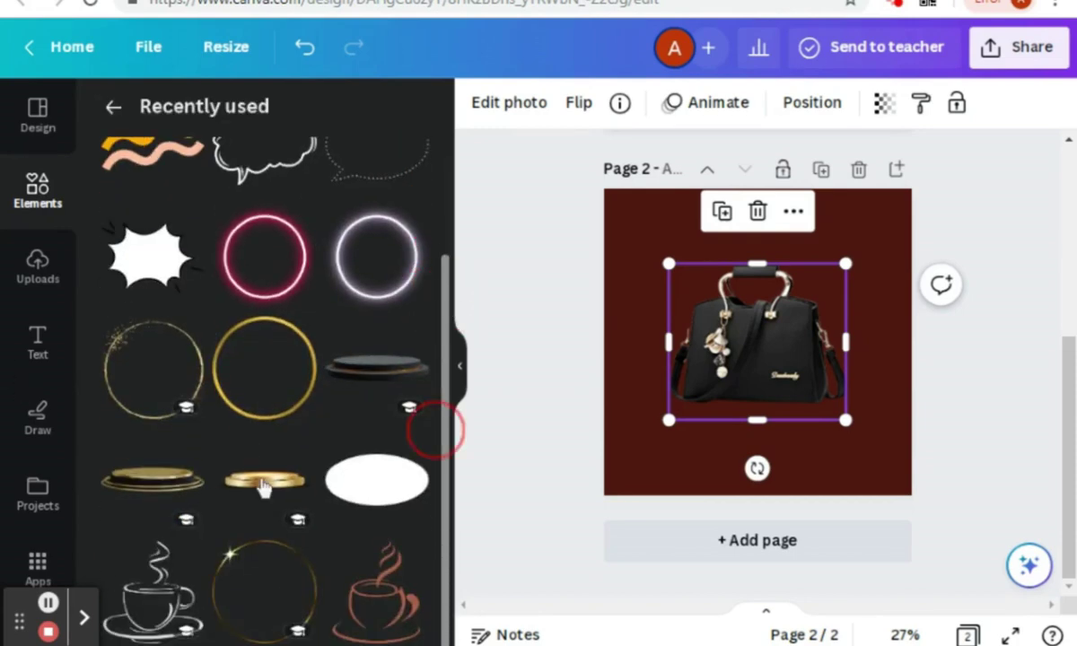
left_click(189, 453)
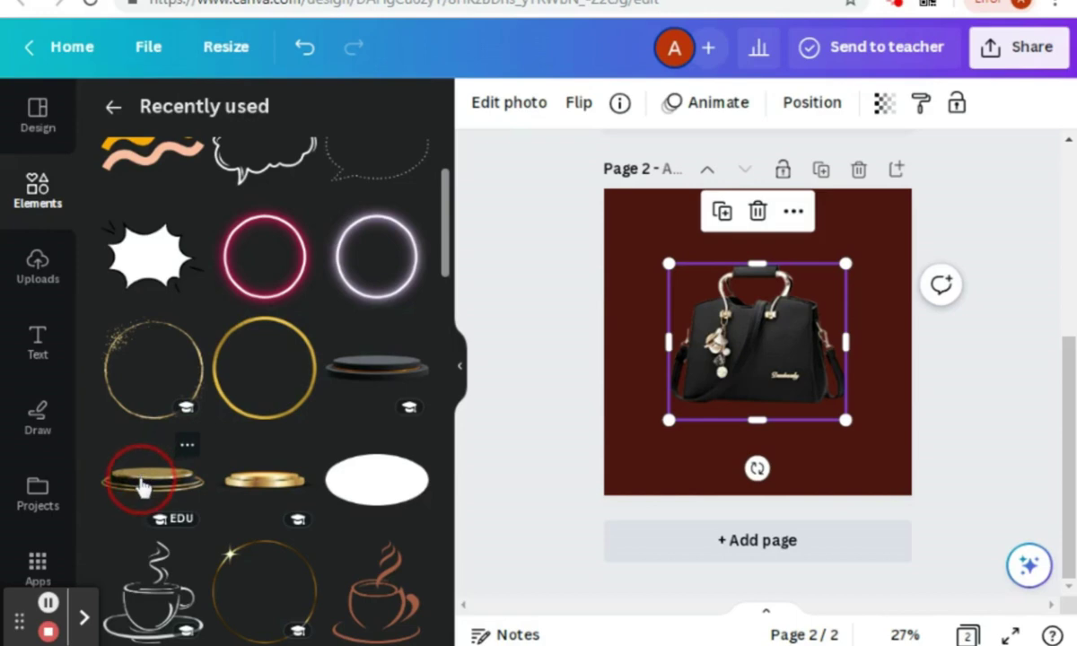
left_click(144, 485)
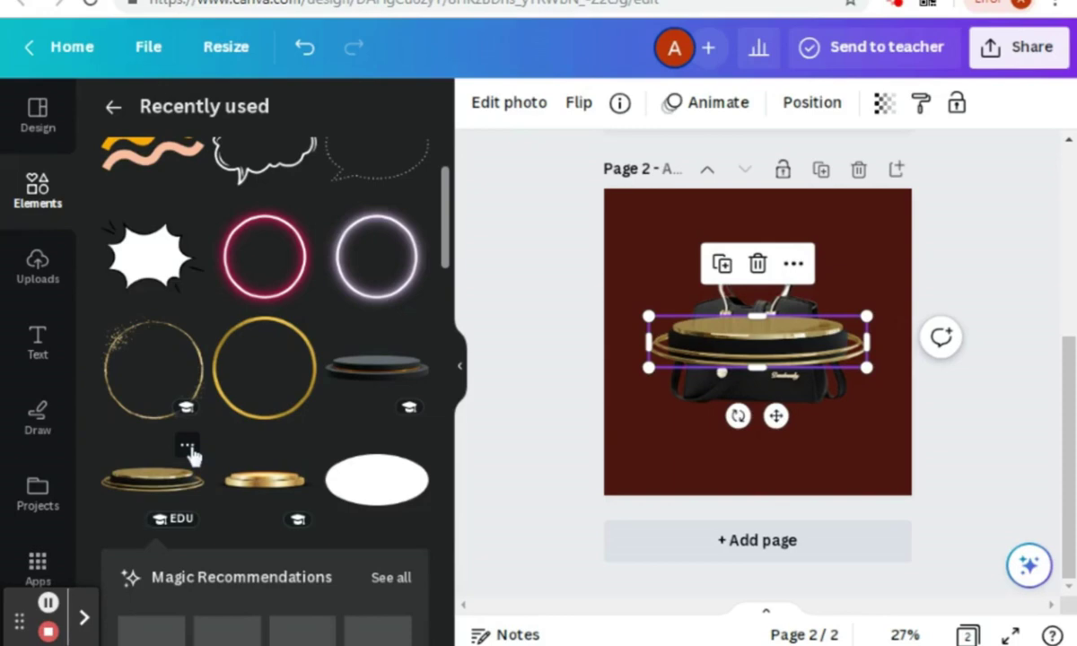
left_click(186, 446)
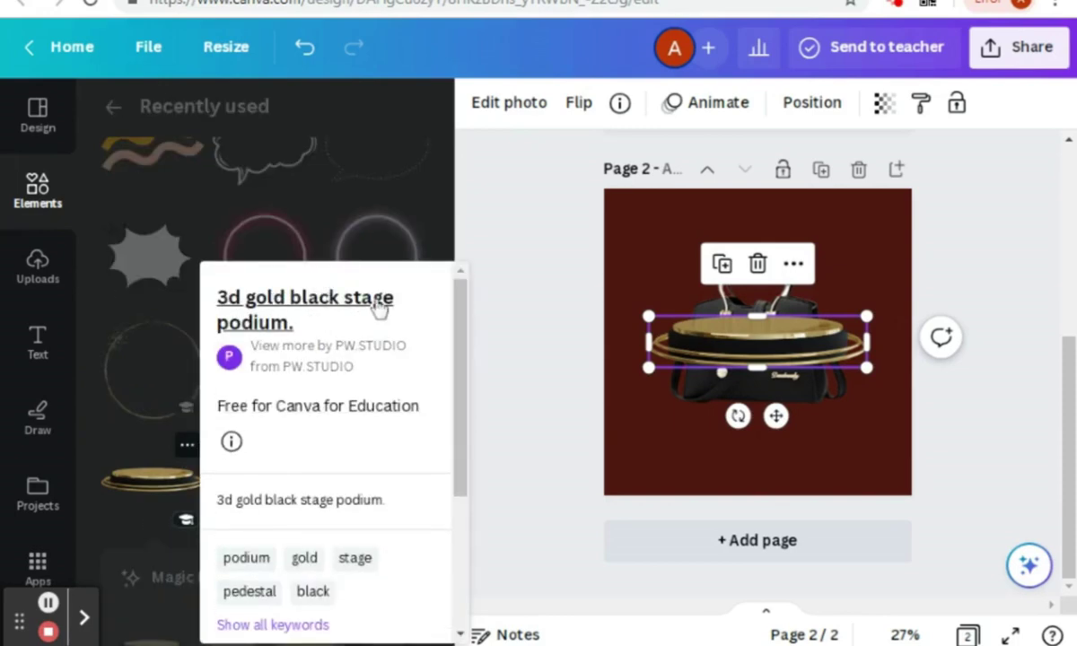
left_click(539, 375)
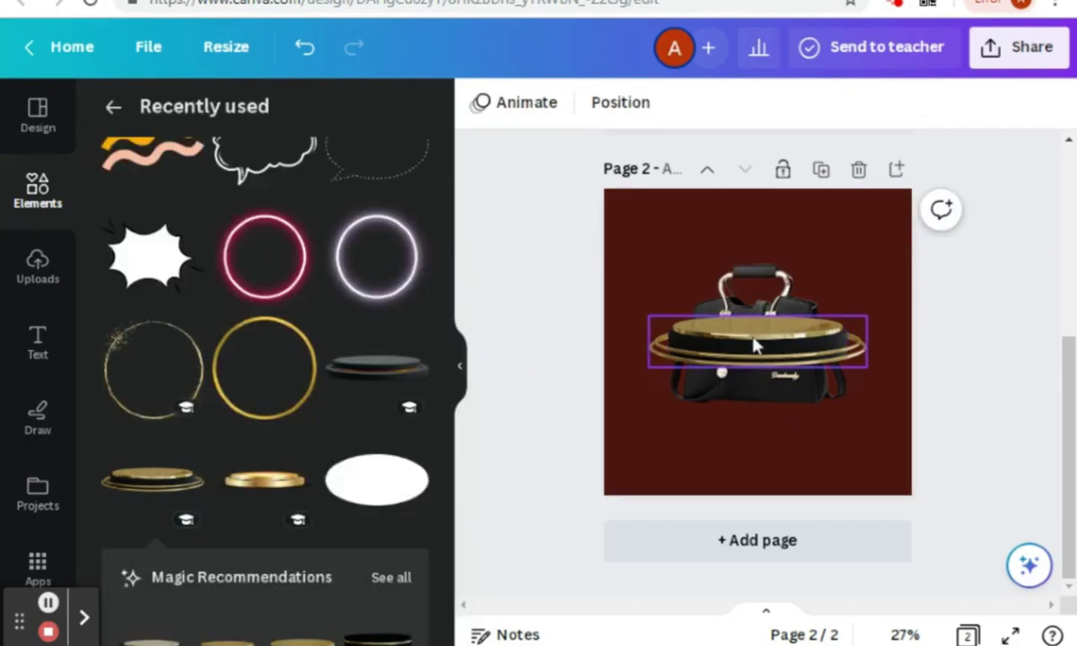
Move the podium below the handbag and lower the handbag slightly toward it.
left_click_drag(759, 355, 749, 422)
left_click(756, 285)
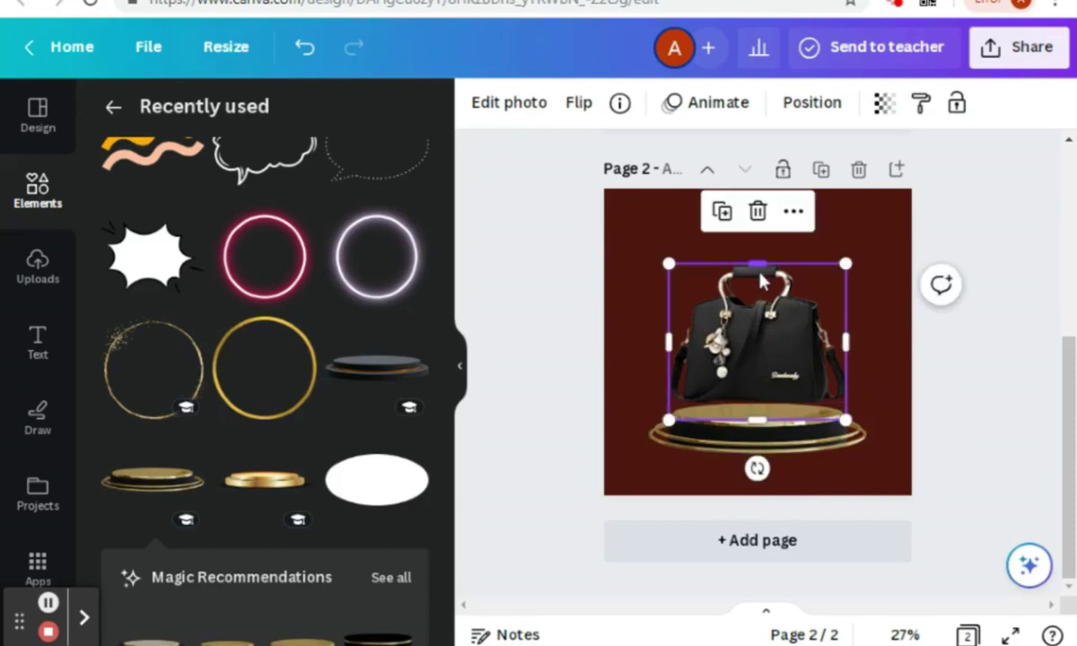
left_click(669, 331)
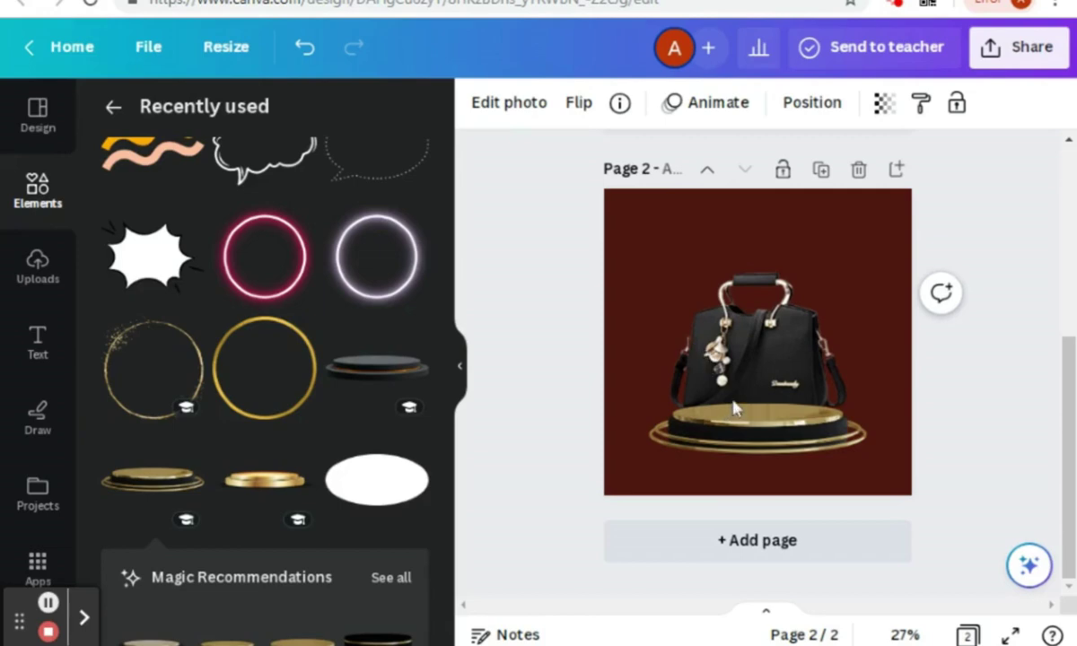
Bring the handbag one layer forward so it sits in front of the podium.
left_click(693, 328)
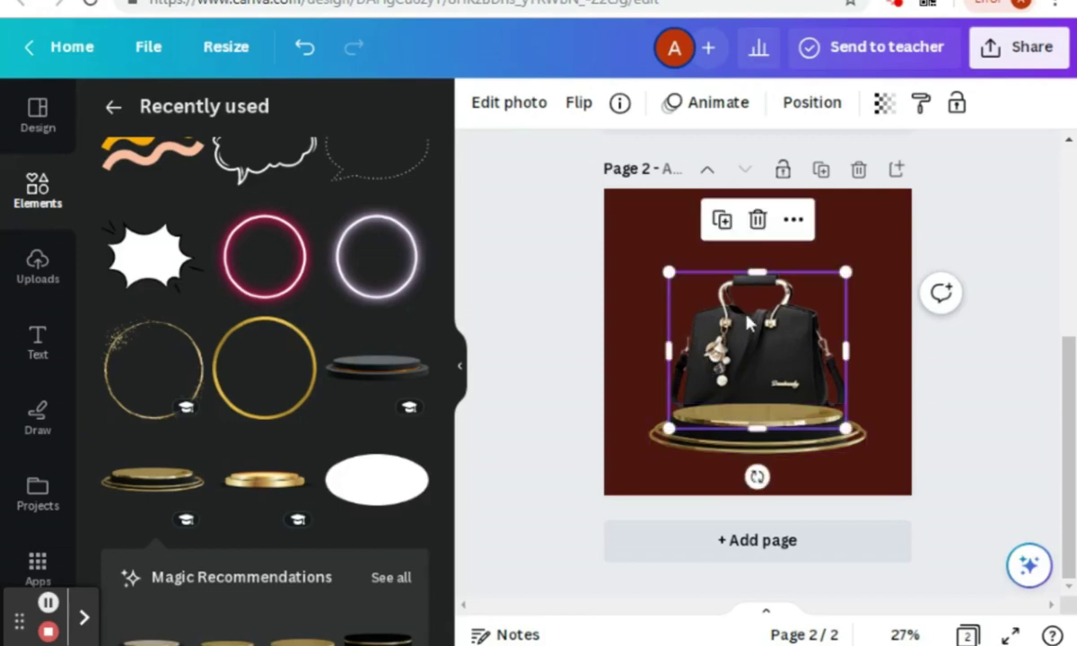
left_click(808, 106)
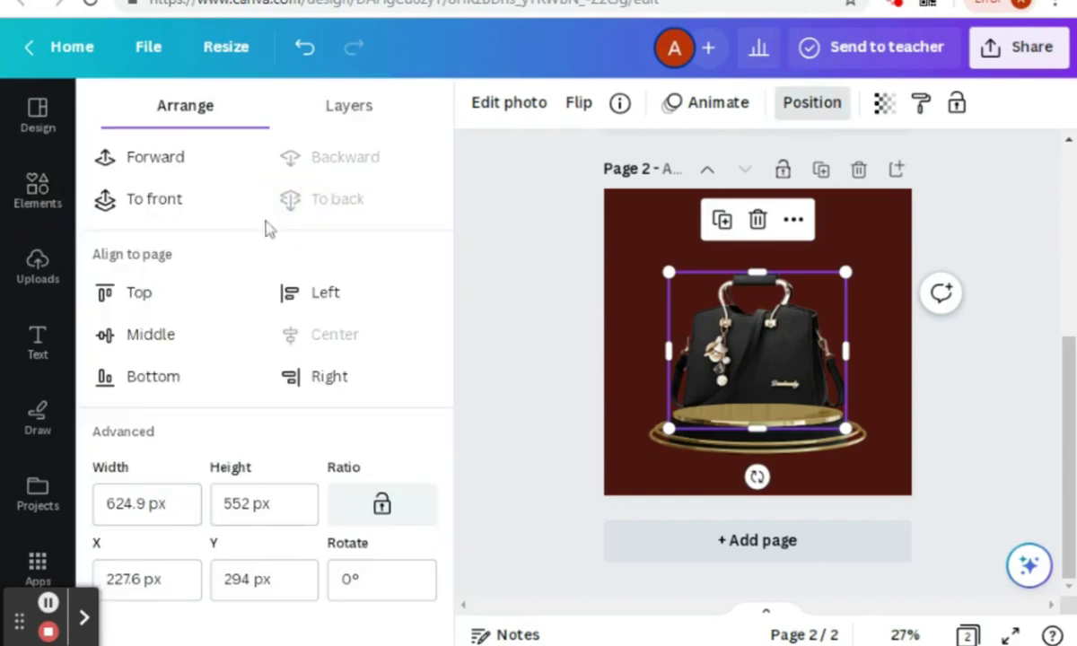
left_click(160, 161)
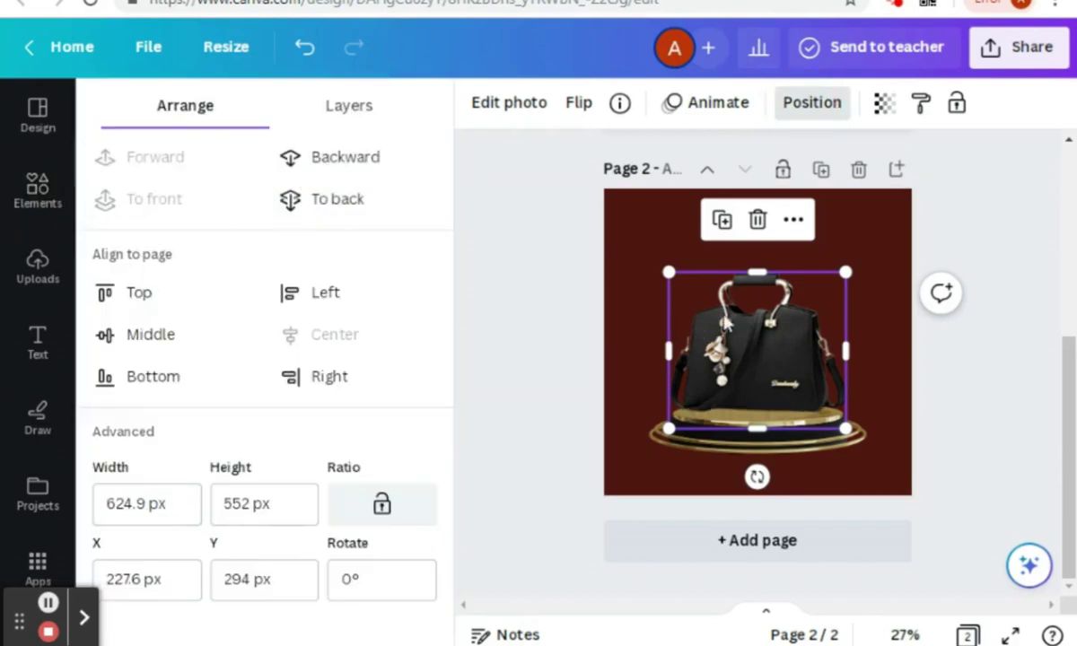
Lower the handbag to a Y position of about 324 px so it stands on top of the podium.
mouse_move(721, 313)
left_mouse_down()
mouse_move(729, 338)
mouse_move(721, 312)
mouse_move(724, 322)
left_mouse_up()
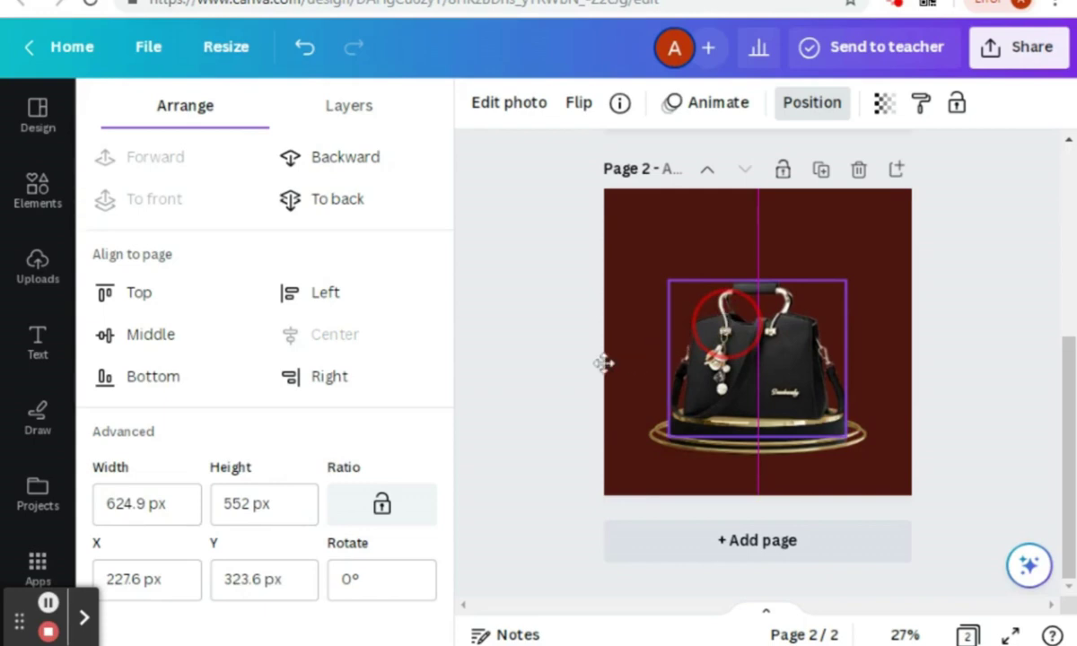
left_click(543, 387)
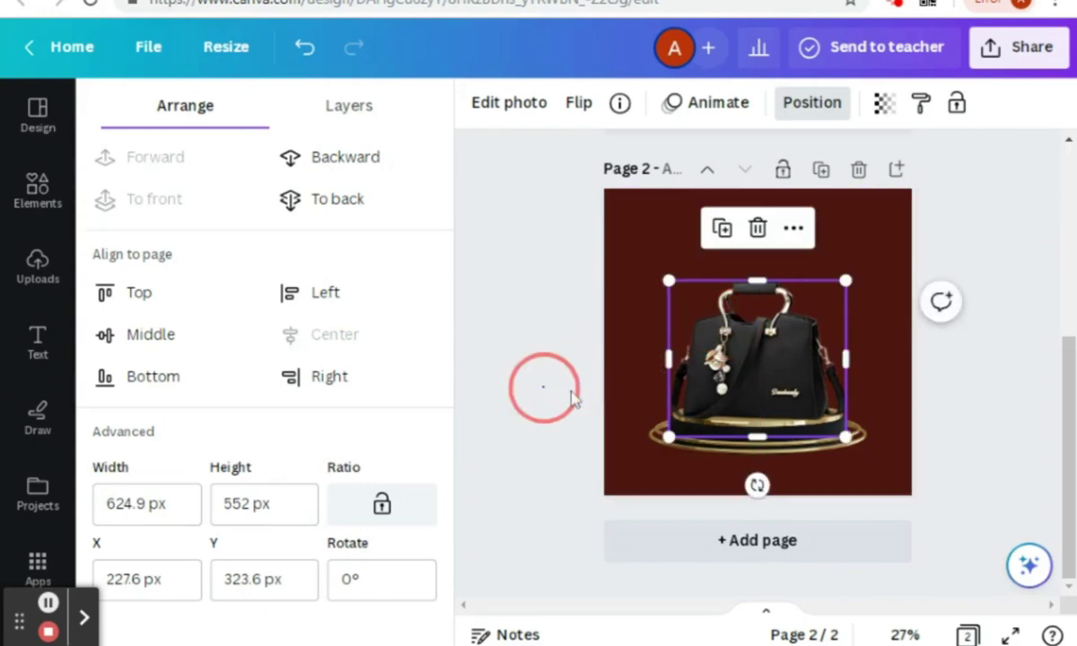
left_click(718, 388)
key("Escape")
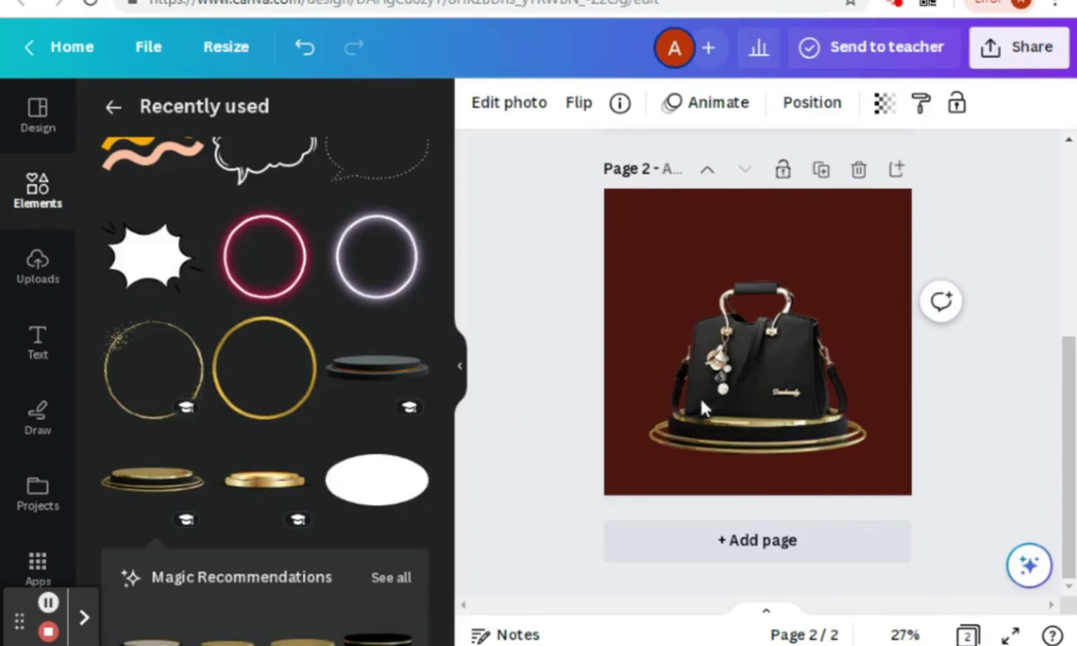
left_click(702, 408)
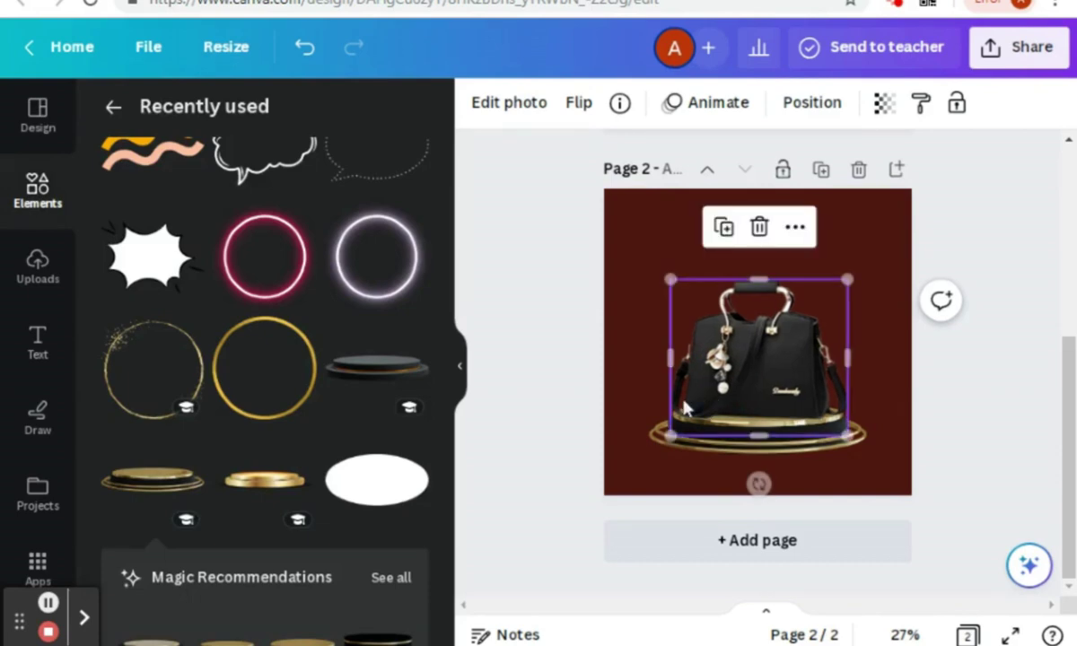
left_click(549, 392)
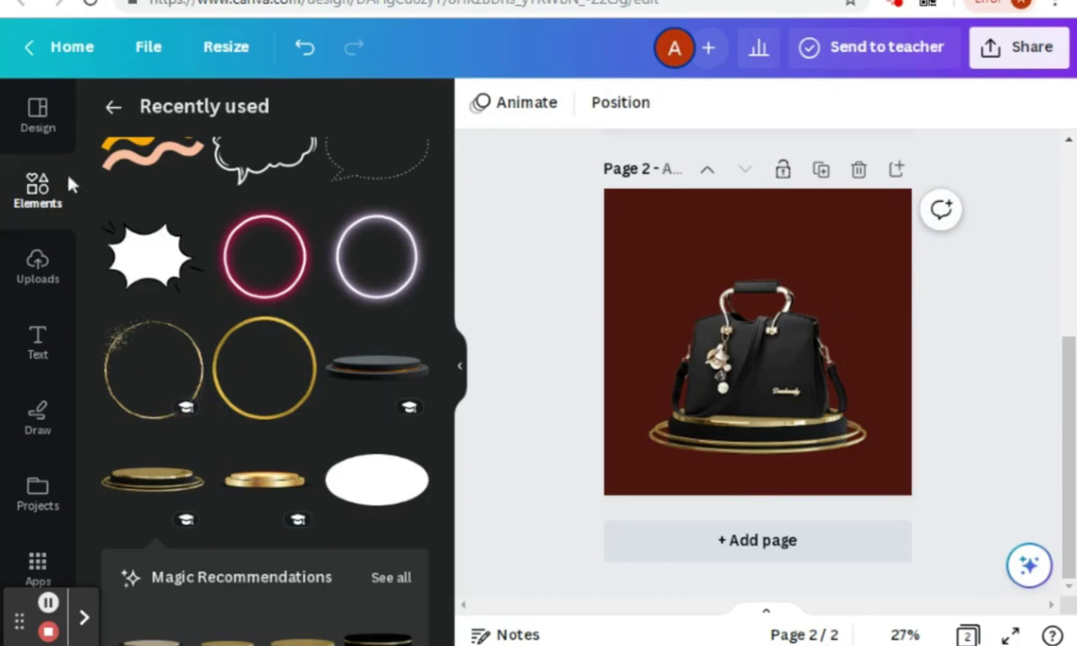
Add the white glowing "Purple Neon Circle" from the recently used elements to page 2, viewing its details first.
left_click_drag(446, 254, 430, 223)
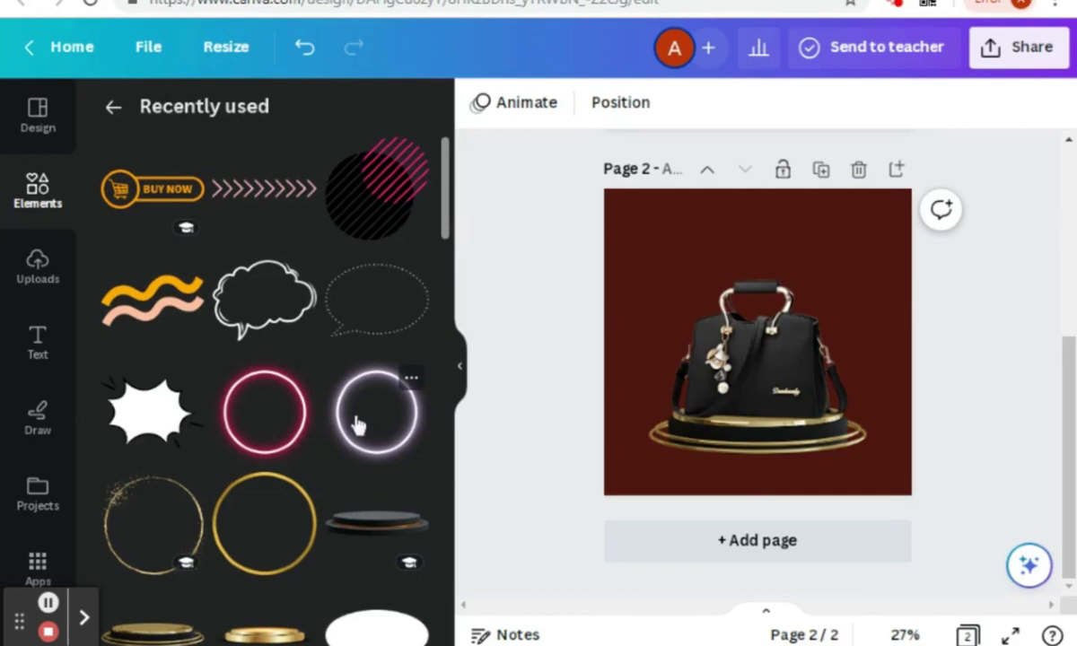
left_click(413, 381)
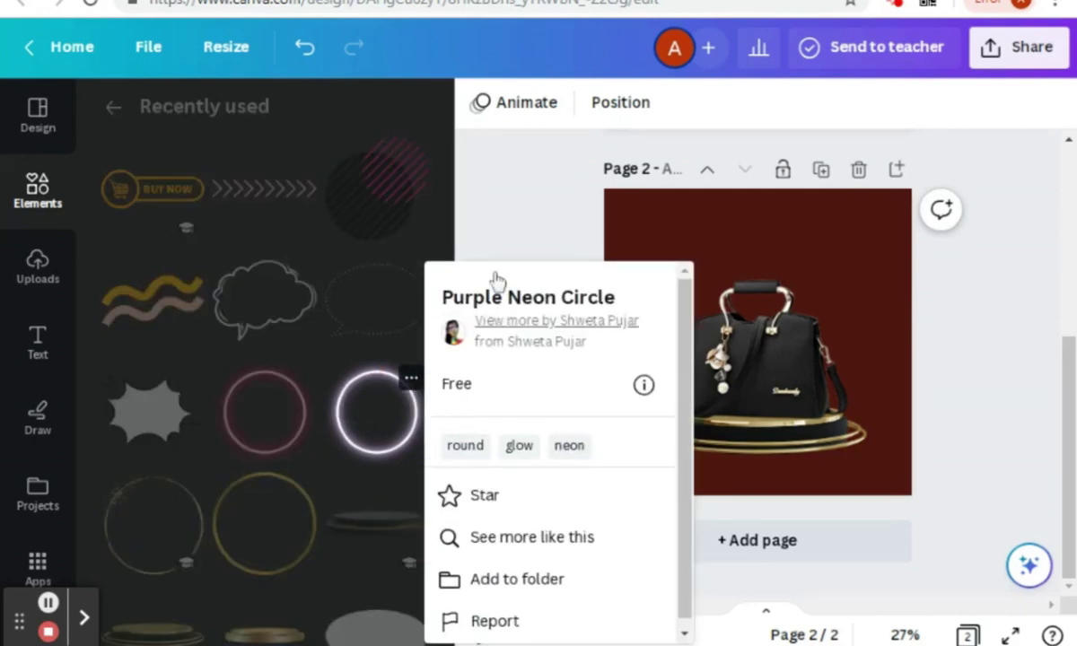
left_click(551, 221)
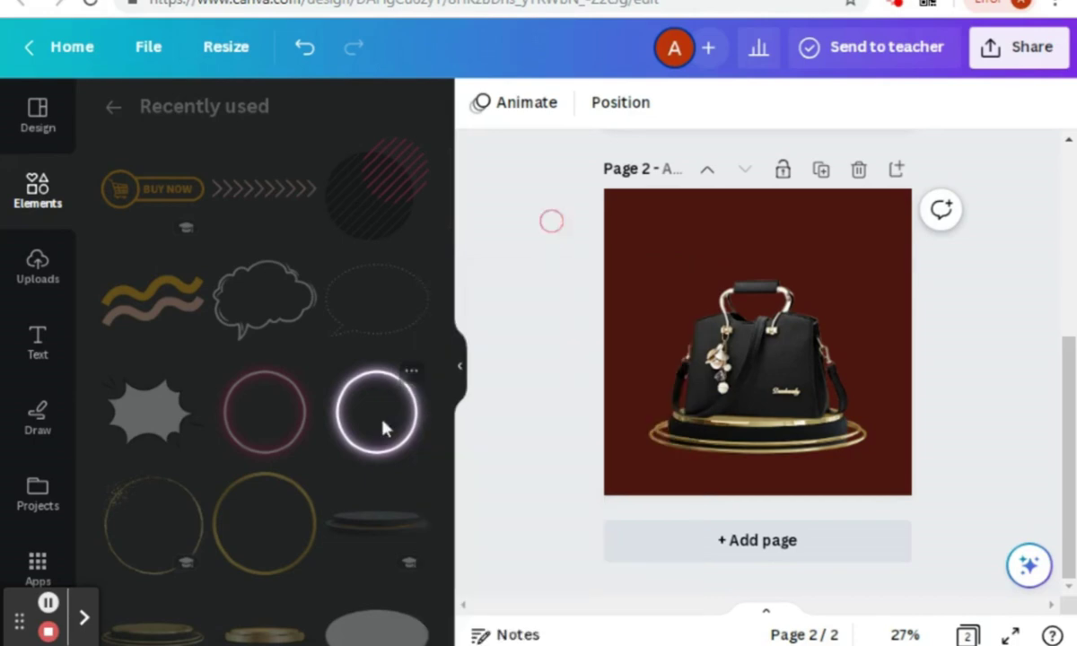
left_click(351, 442)
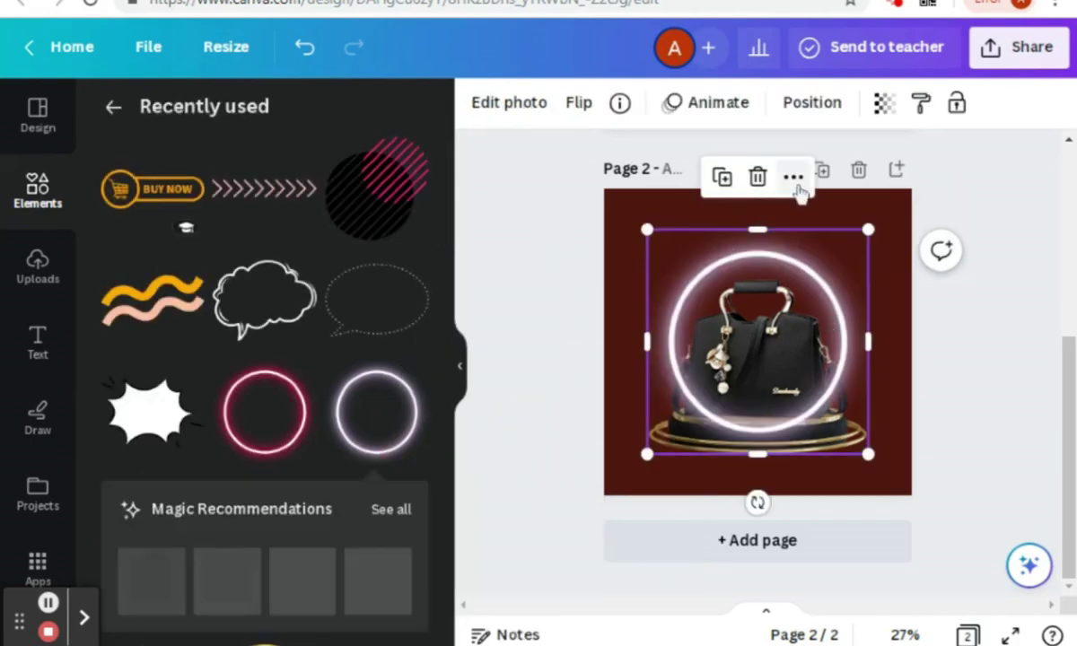
Send the neon circle backward two layers, behind both the handbag and the podium.
left_click(793, 178)
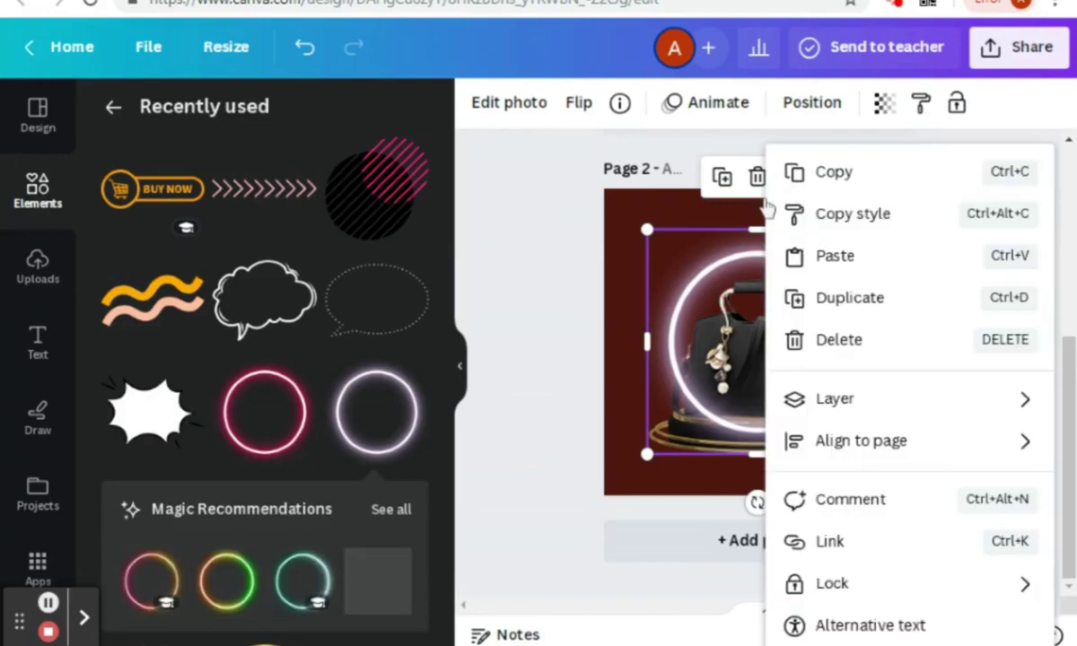
mouse_move(797, 422)
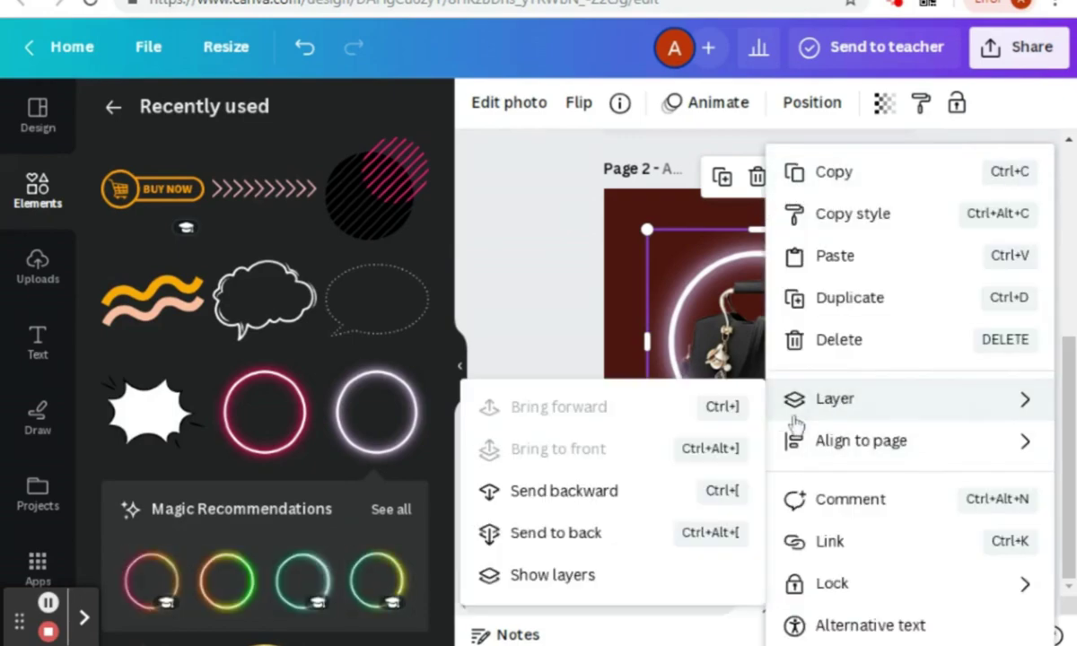
left_click(562, 492)
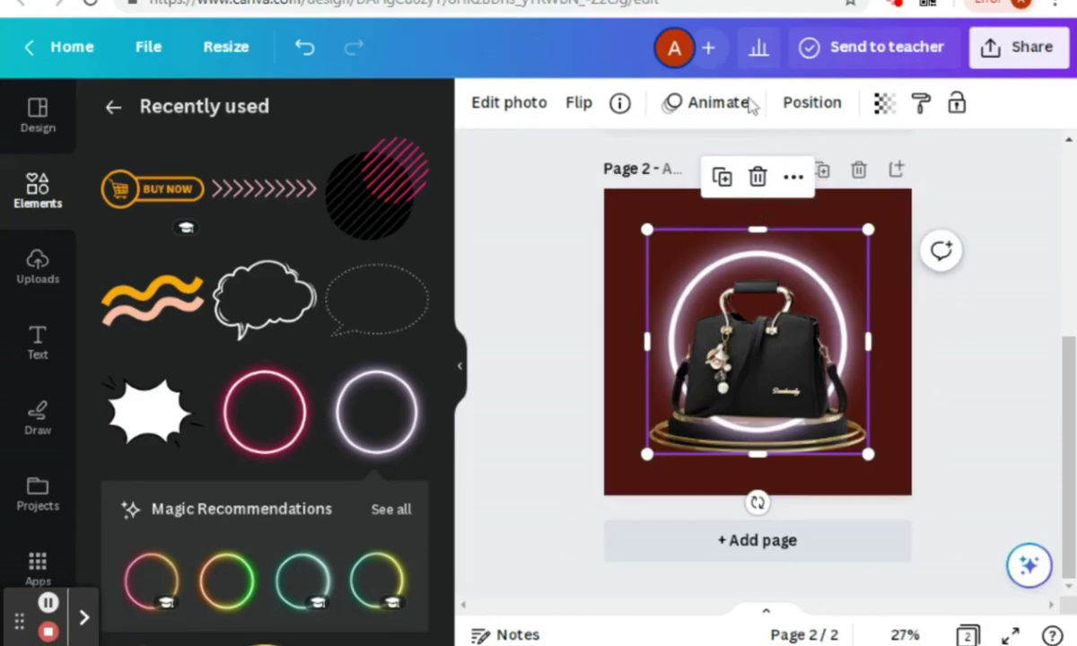
left_click(793, 105)
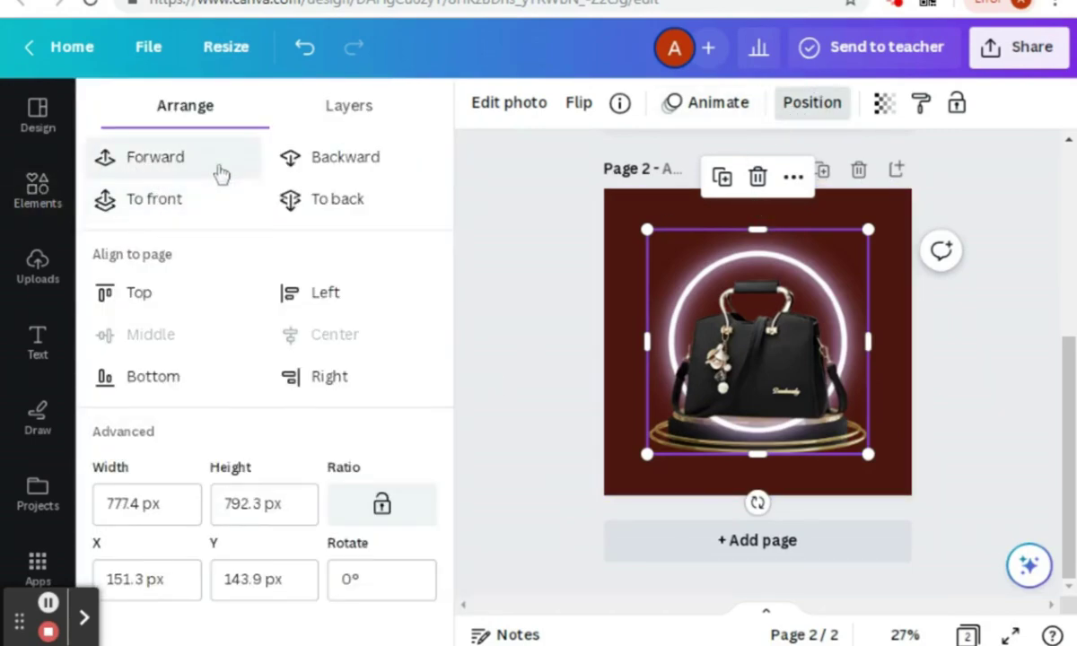
left_click(330, 152)
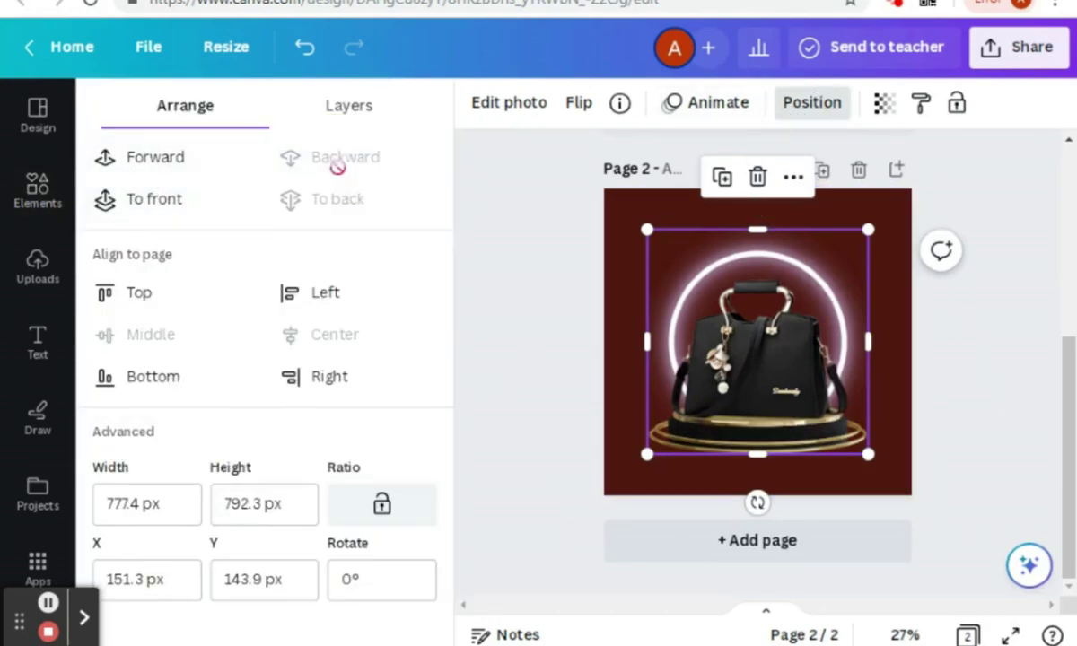
left_click(509, 282)
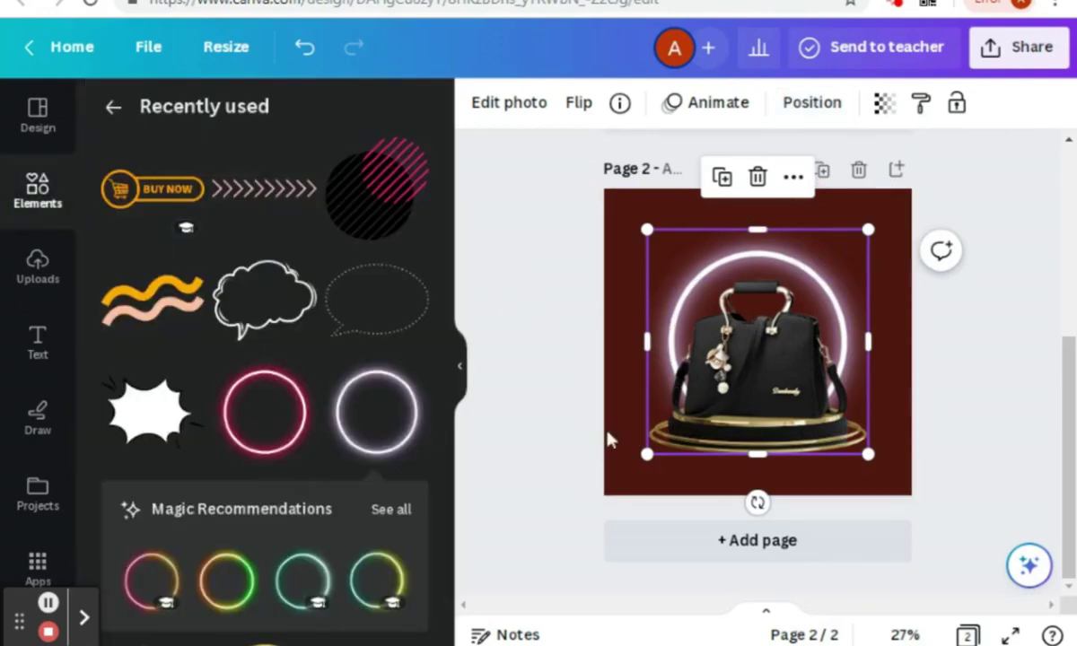
Size the neon circle to about 779 by 794 px and shift it slightly lower behind the handbag.
left_click(639, 458)
mouse_move(639, 458)
left_mouse_down()
mouse_move(629, 462)
mouse_move(640, 458)
left_mouse_up()
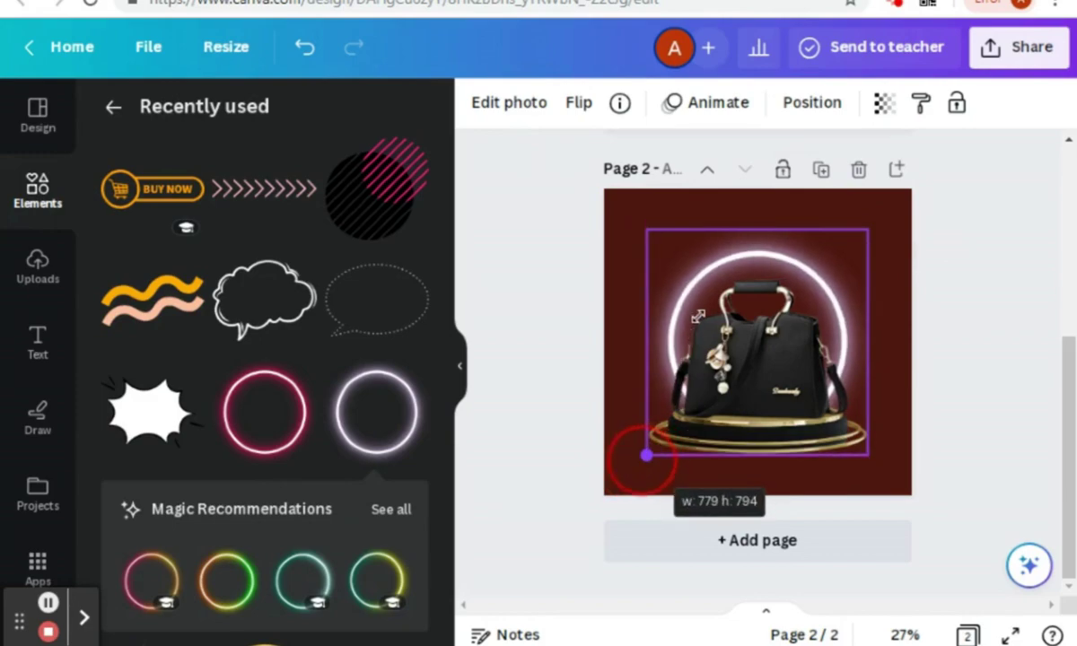
left_click_drag(694, 274, 687, 289)
left_click(551, 364)
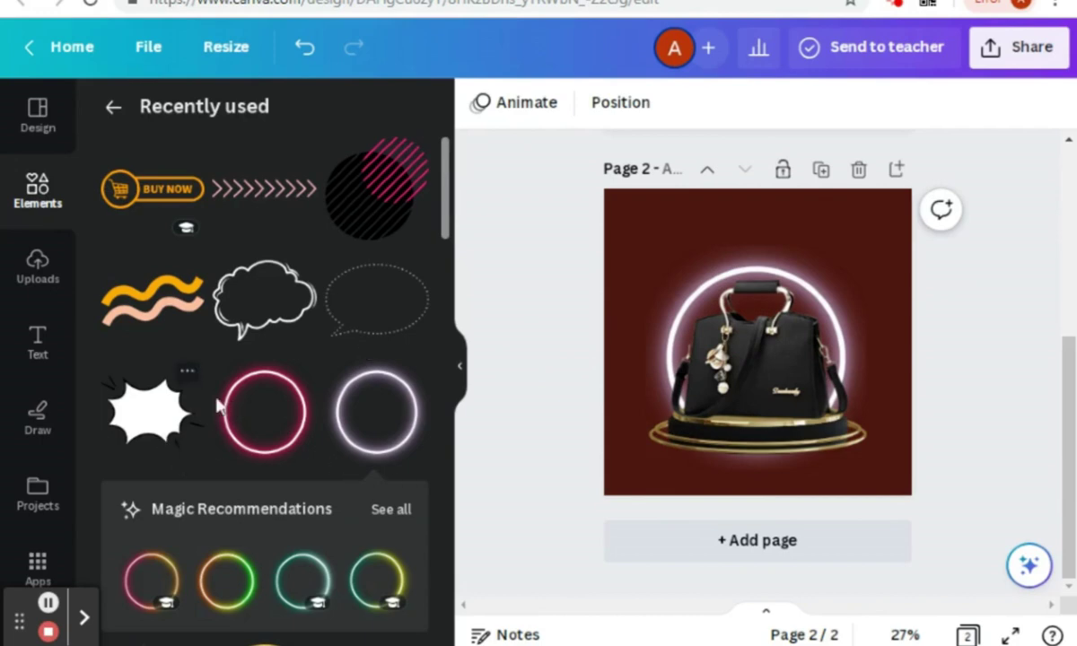
Add the recently used "Pink Arrow Shapes" element to page 2, viewing its details first, and recolor it golden brown from the document colors.
left_click(48, 600)
left_click(295, 160)
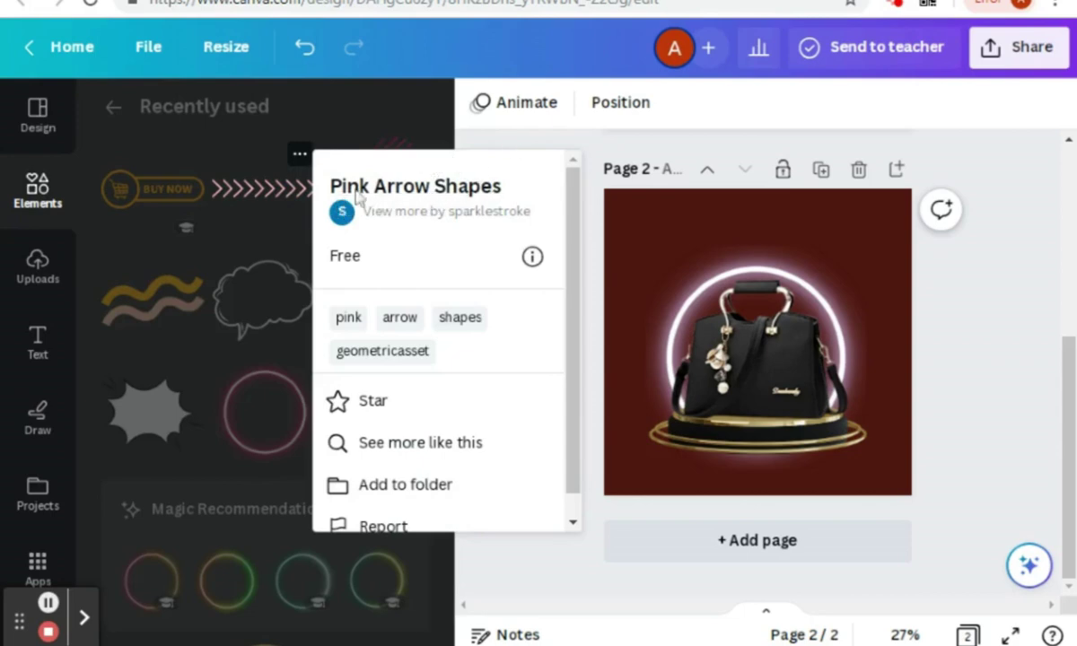
left_click(272, 214)
left_click(271, 204)
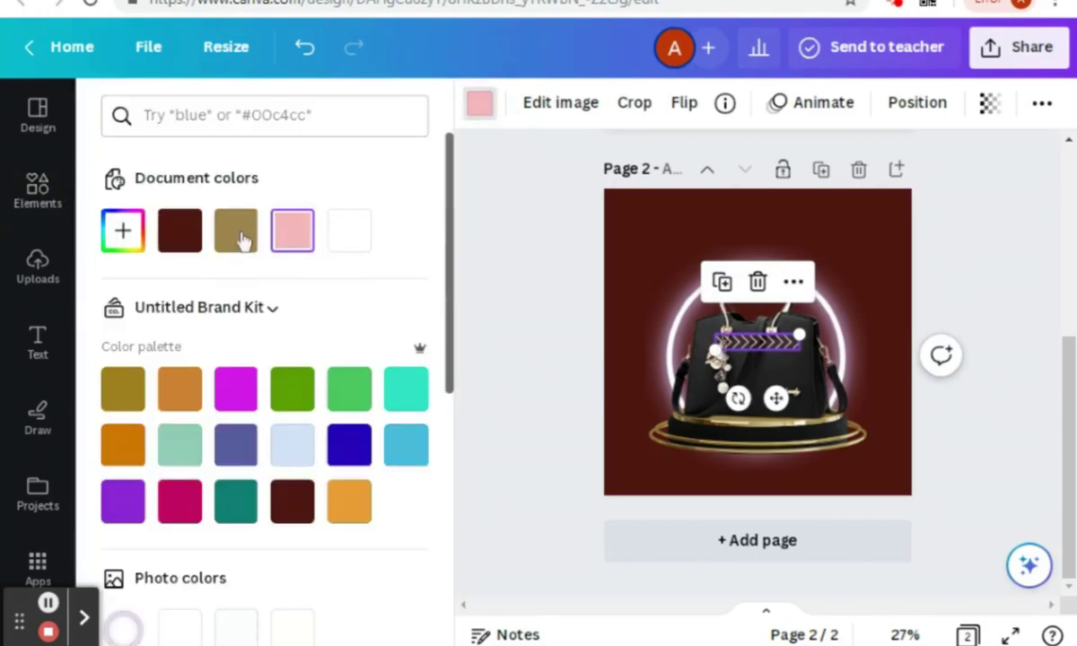
left_click(241, 235)
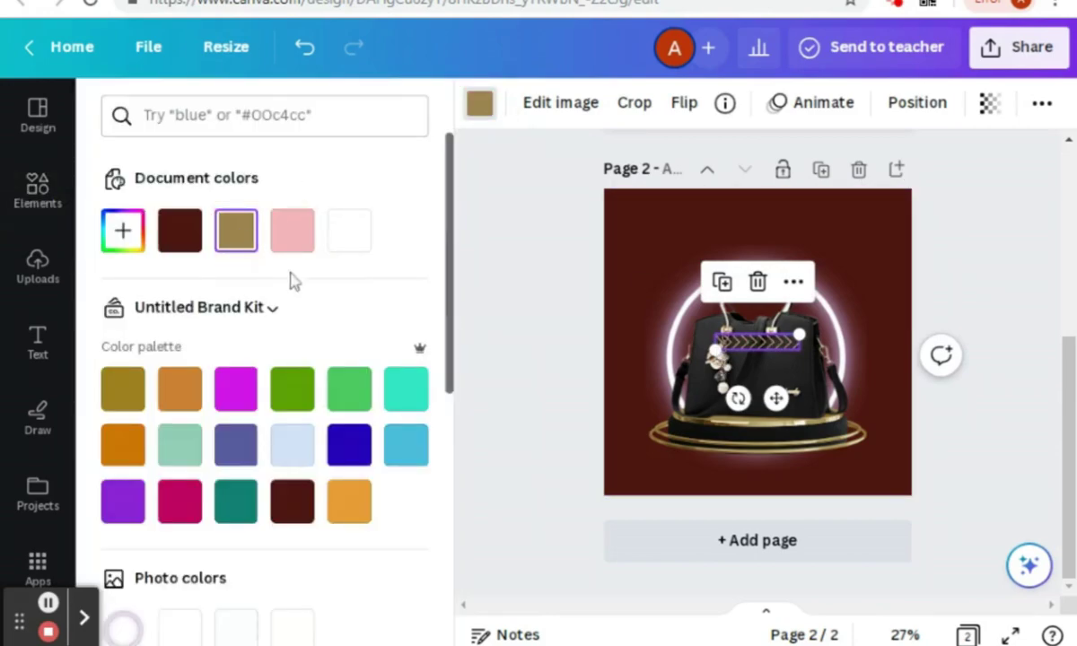
Rotate the arrow strip to -90° and place it in the upper-left corner of the page.
left_click(734, 401)
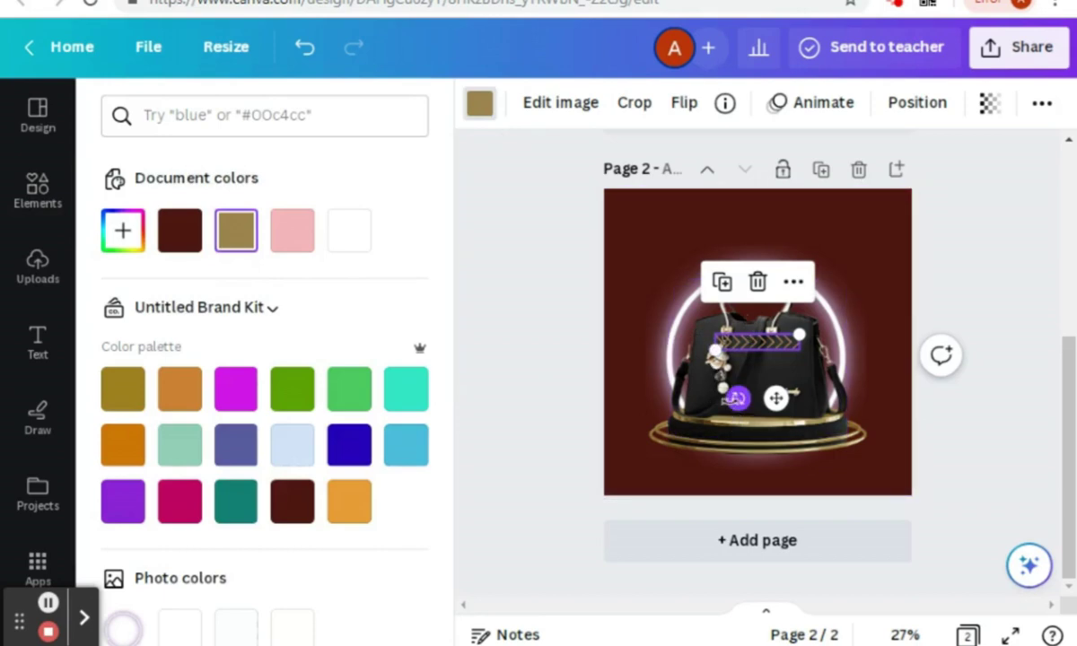
left_click_drag(741, 430, 876, 370)
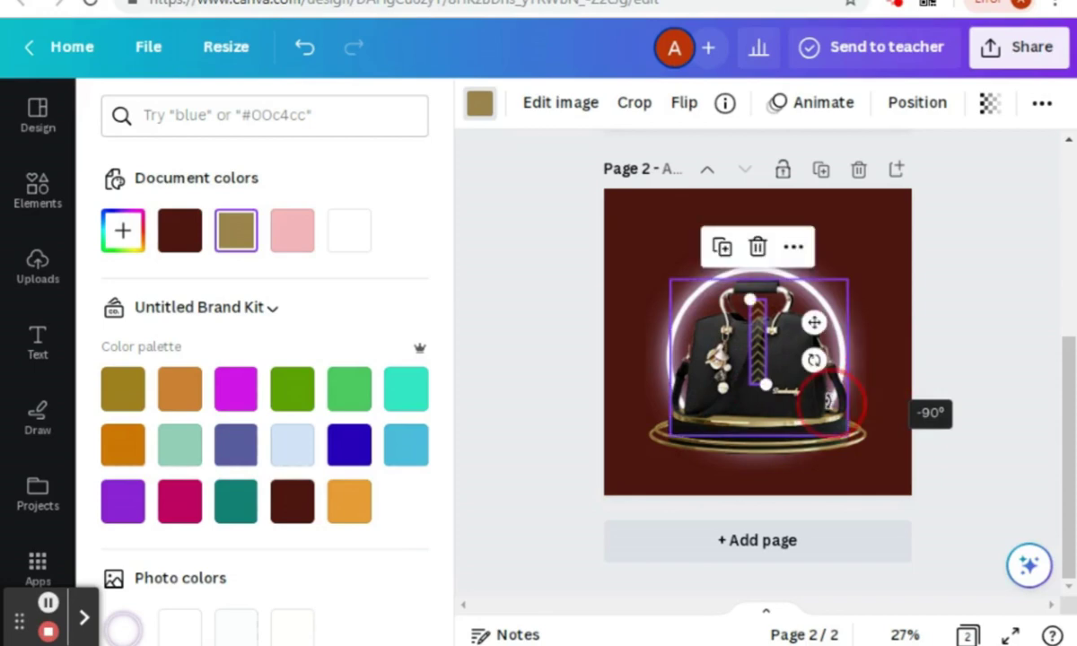
left_click_drag(789, 321, 664, 214)
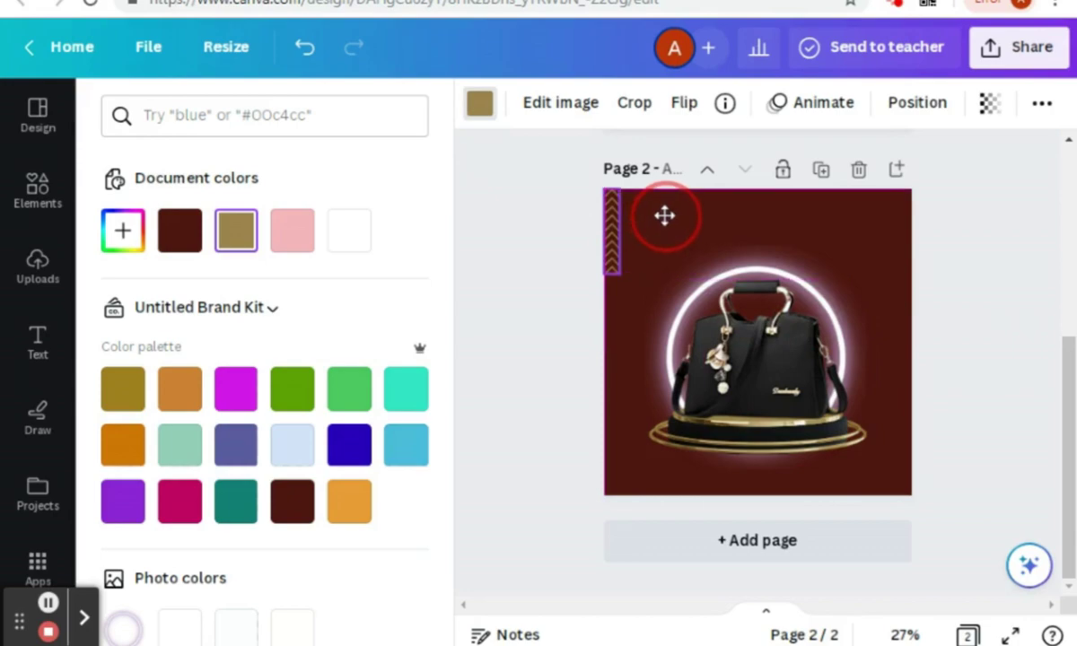
Duplicate the arrow strip and place the copy in the lower-right corner of the page.
left_click(498, 314)
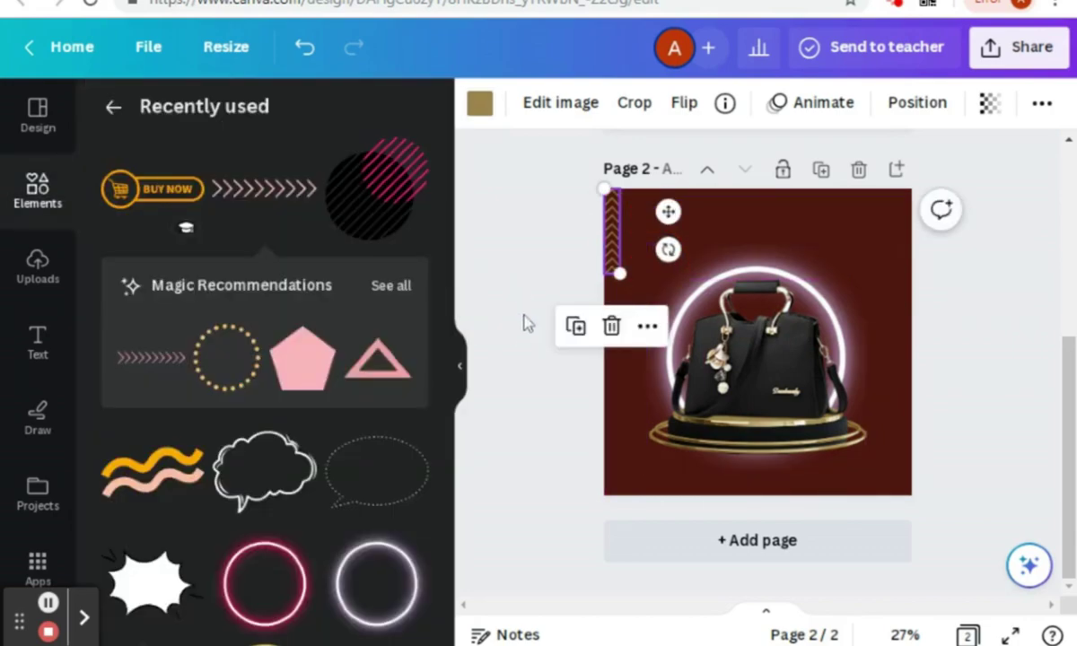
left_click(575, 326)
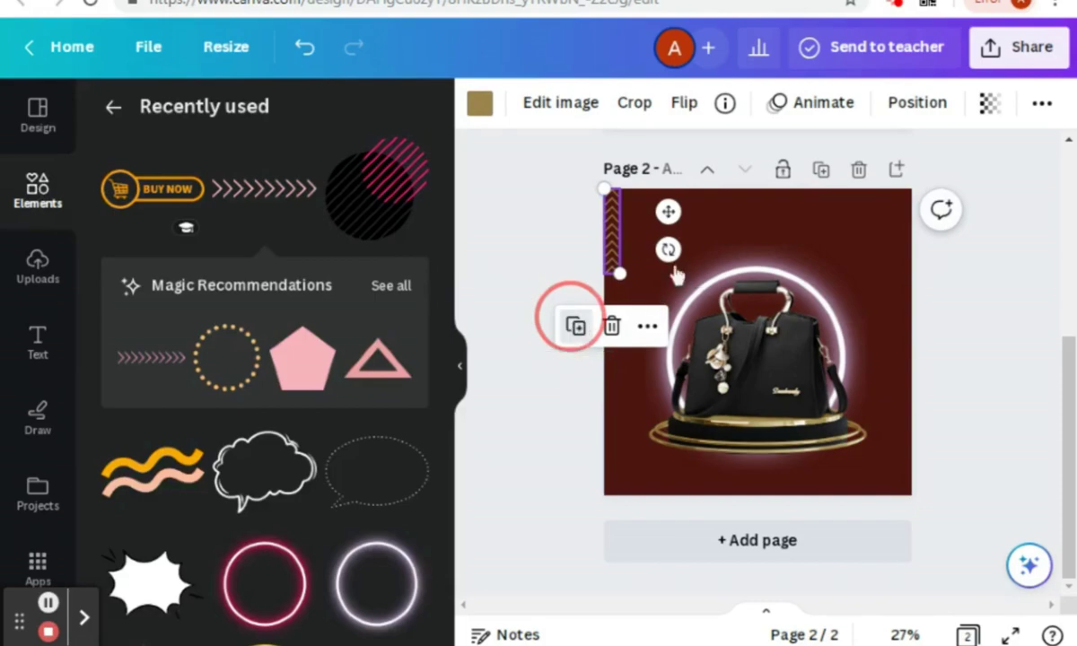
left_click_drag(672, 217, 957, 428)
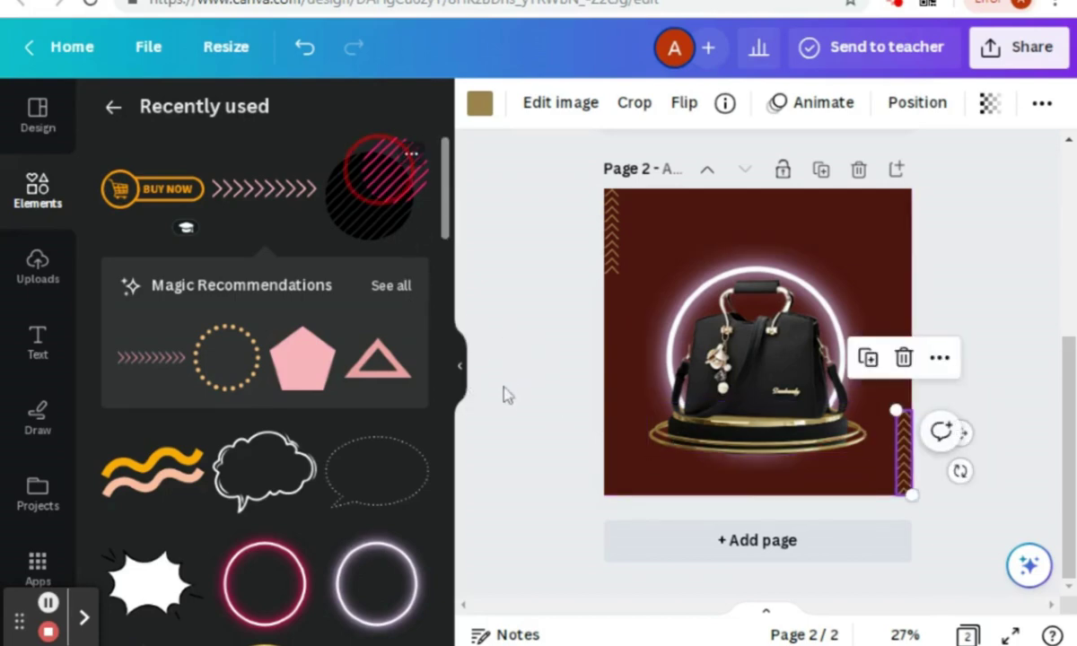
Add the overlapping striped circles element and recolor its black circle golden brown and its pink circle white.
left_click(414, 196)
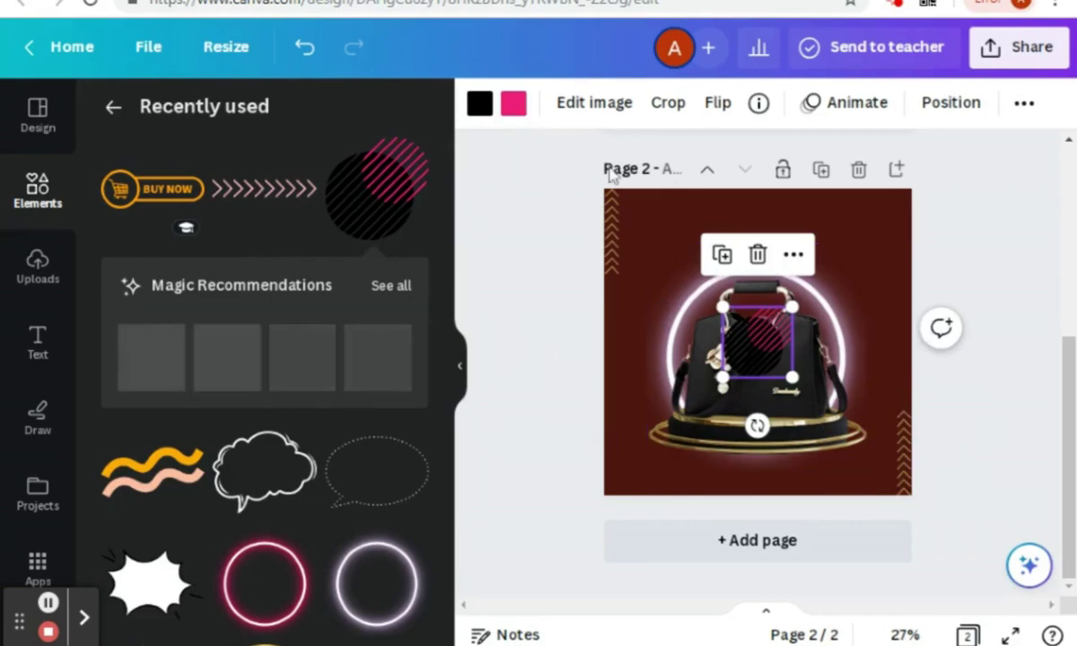
left_click(489, 106)
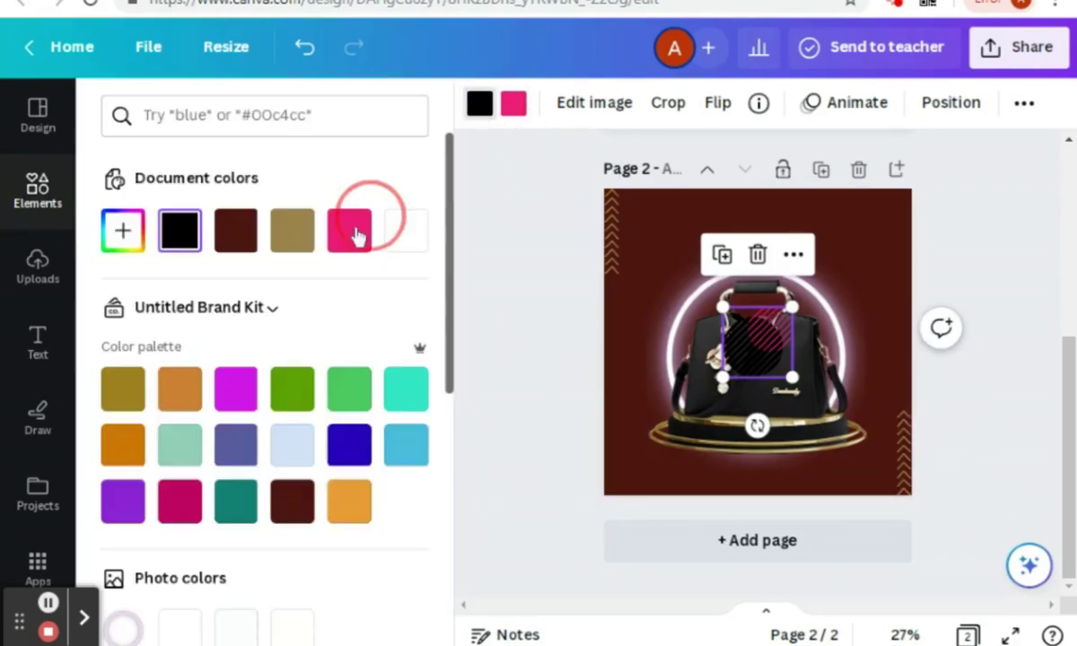
left_click(290, 235)
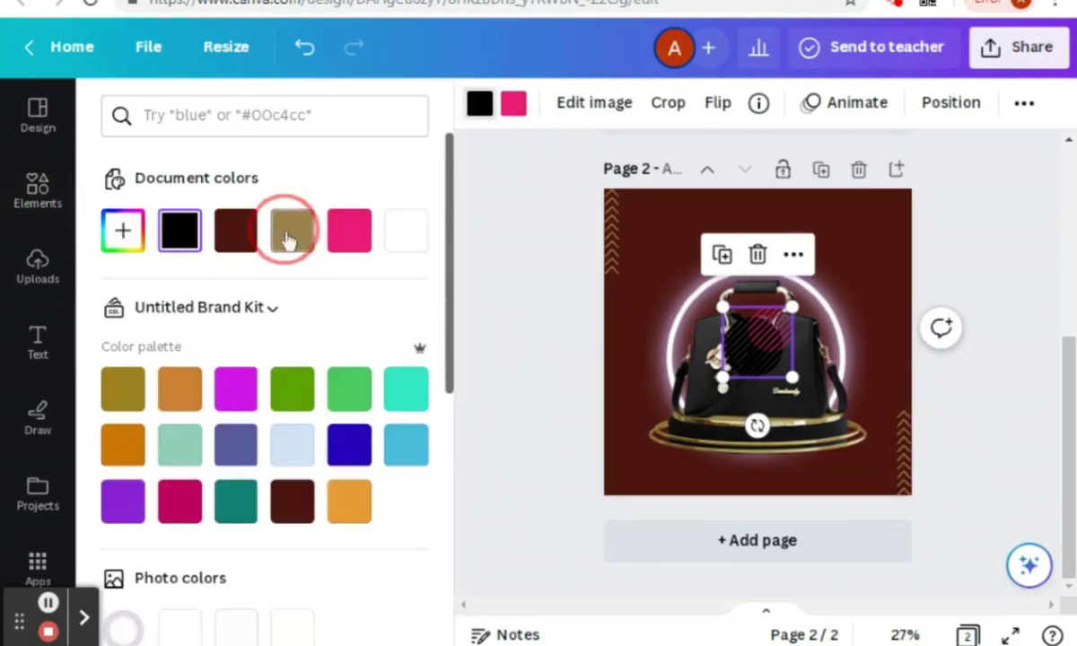
left_click(513, 106)
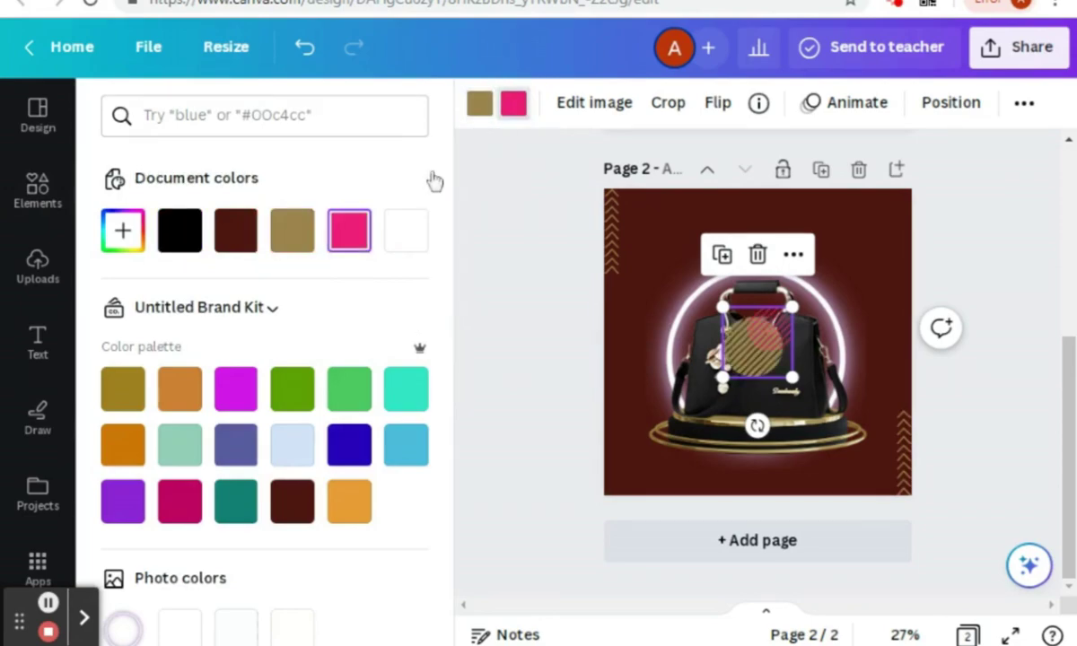
left_click(404, 230)
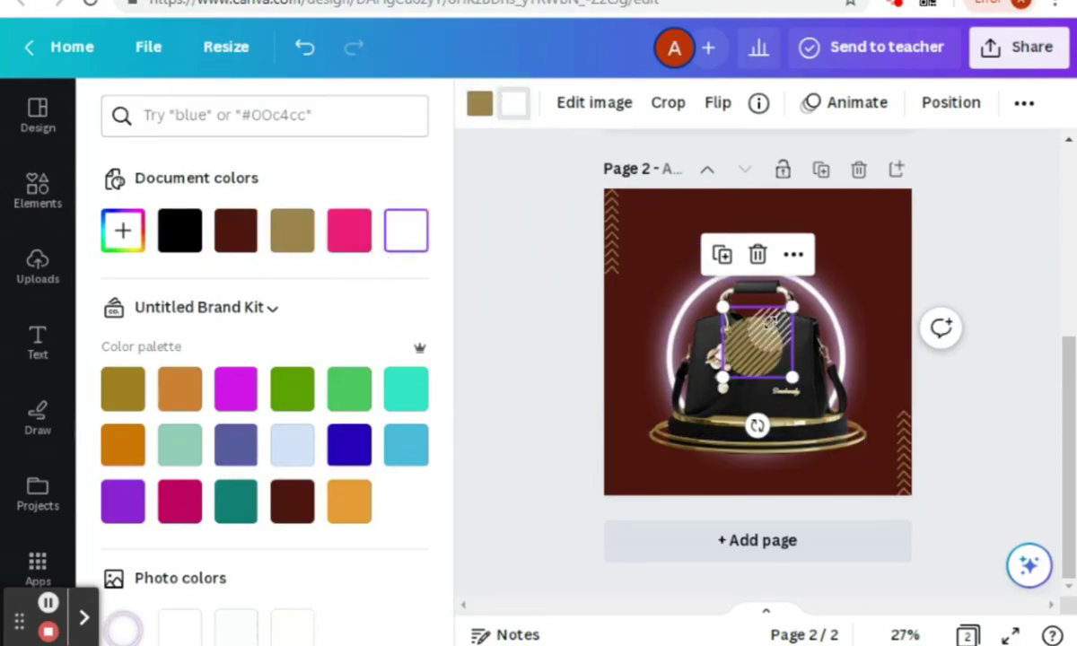
Move the striped circles to the lower-left corner of the page, partly overhanging its edges.
left_click_drag(752, 361, 653, 449)
mouse_move(631, 467)
left_mouse_down()
mouse_move(591, 495)
mouse_move(614, 480)
mouse_move(613, 492)
mouse_move(624, 489)
left_mouse_up()
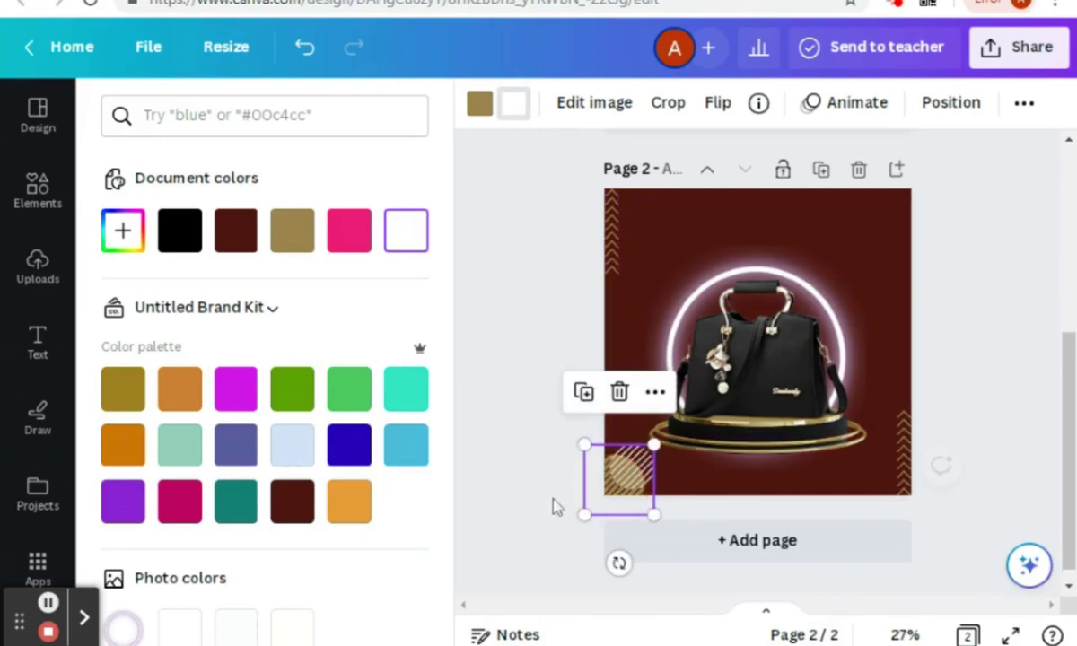
left_click(550, 501)
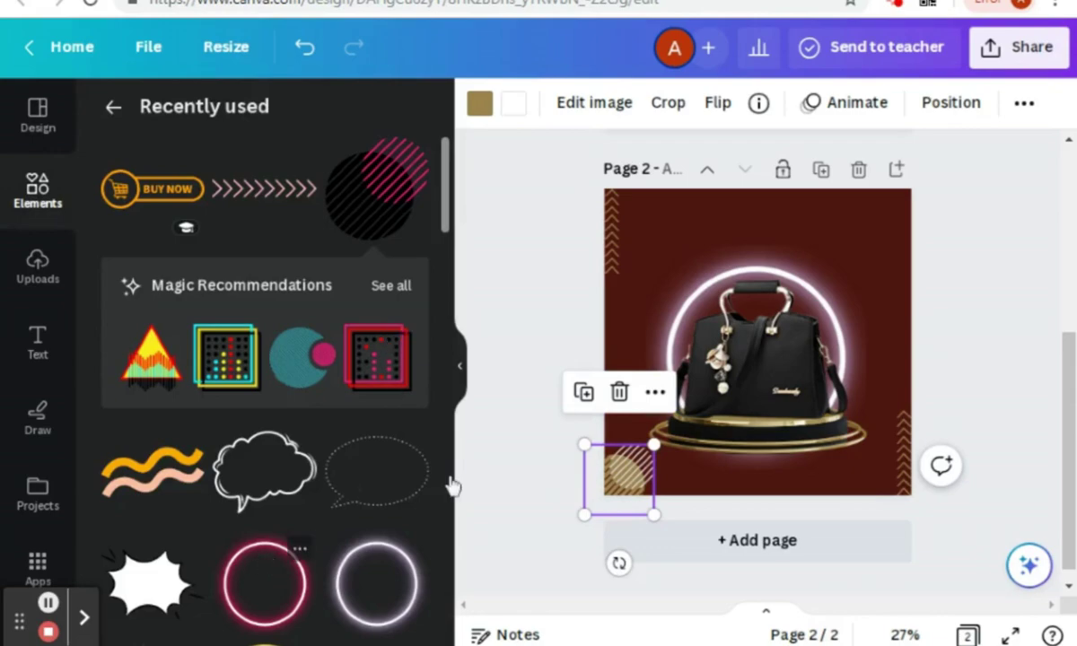
Add the "Thinking Speech Bubble" element, viewing its details first, and recolor it golden brown from the document colors.
left_click(301, 442)
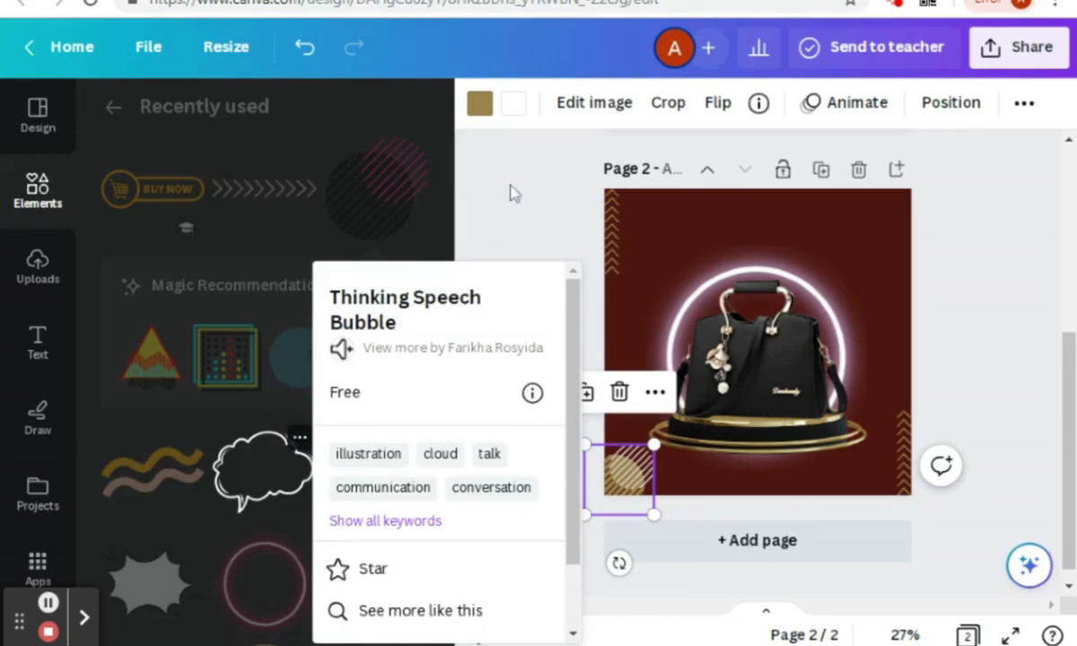
left_click(242, 490)
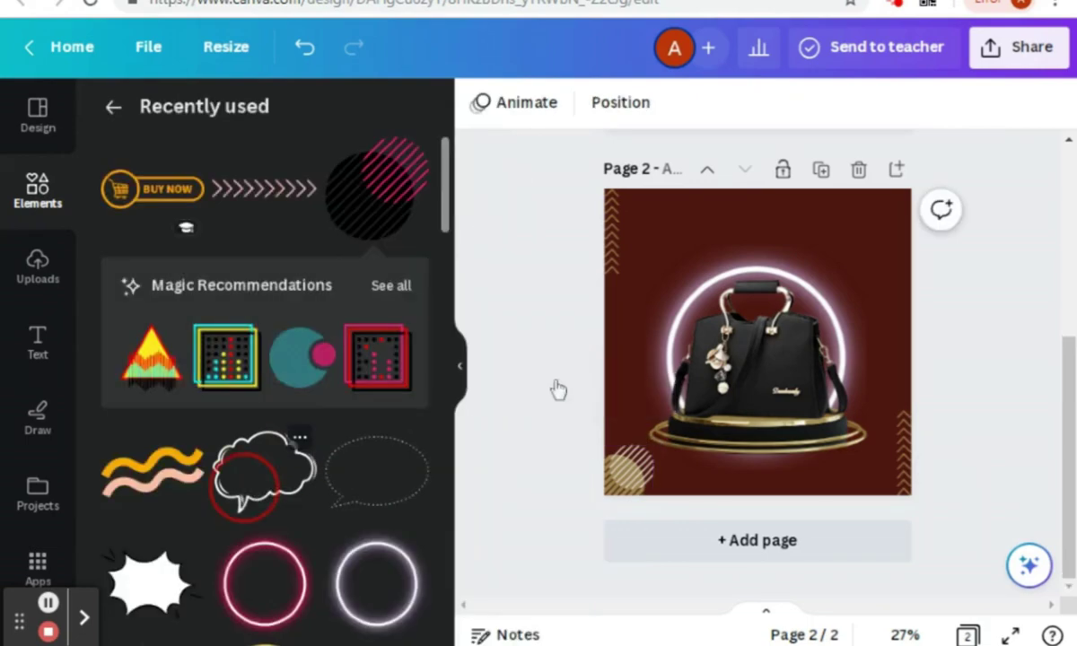
left_click(592, 375)
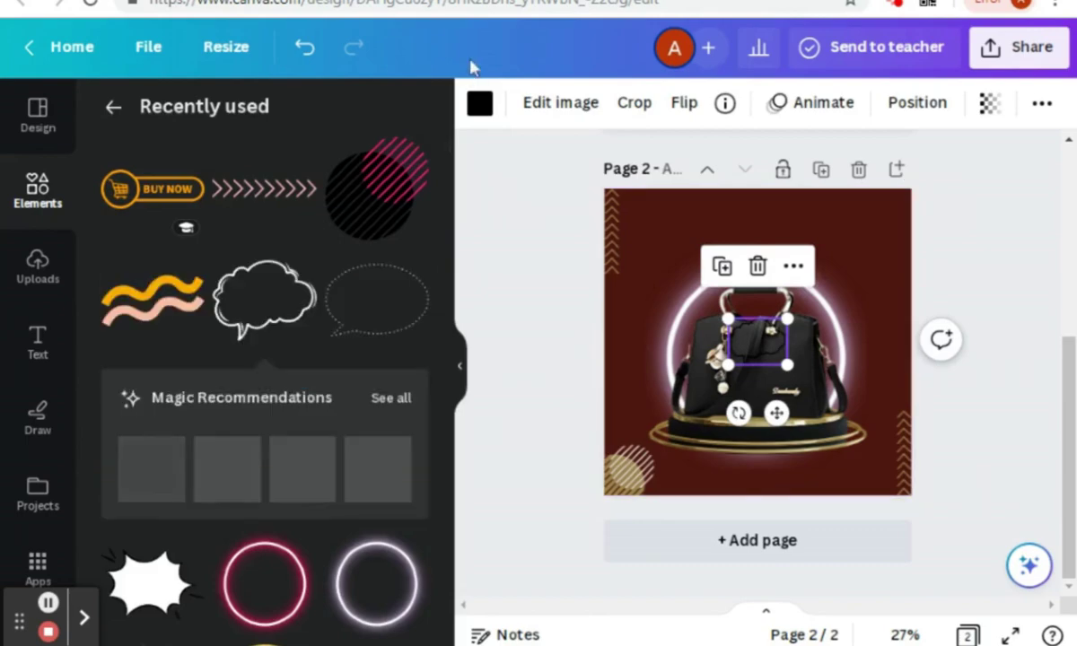
left_click(480, 105)
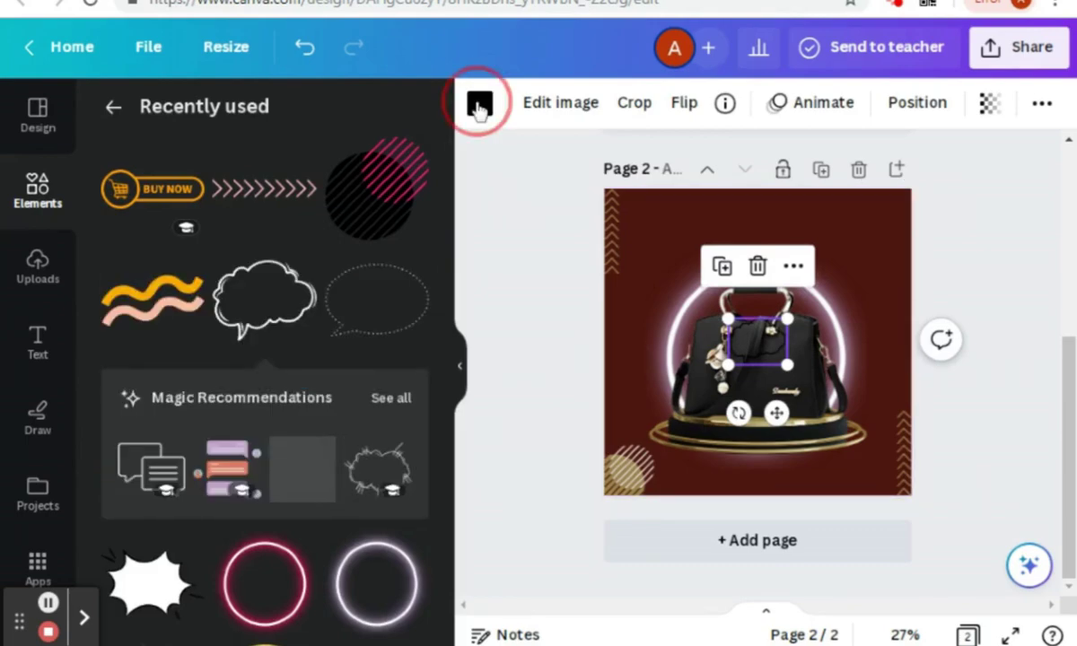
left_click(479, 104)
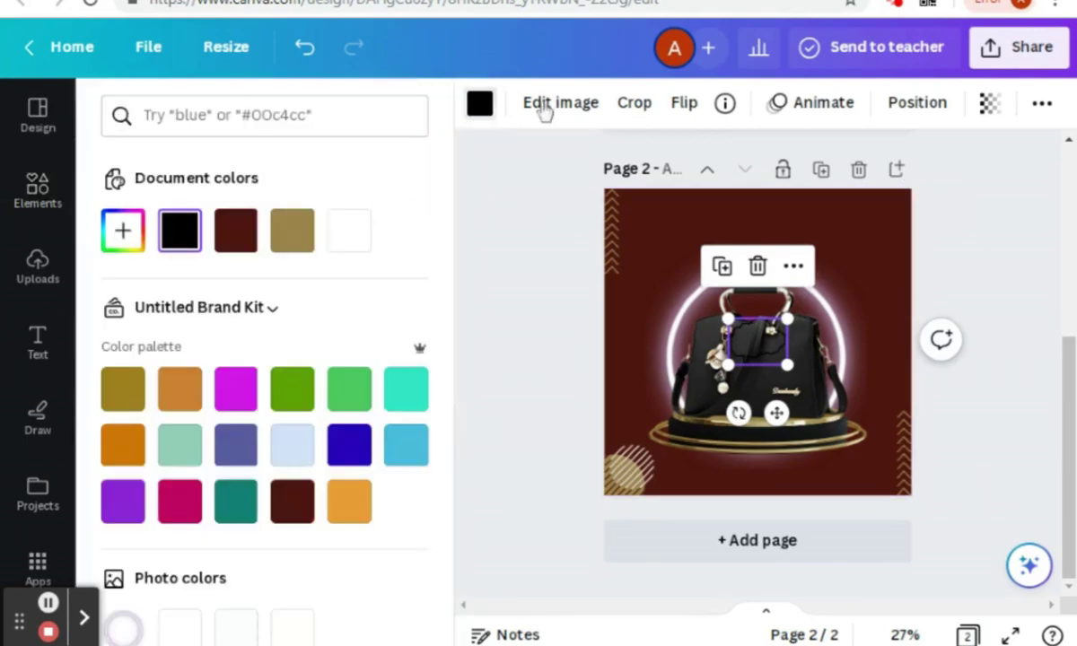
left_click(296, 235)
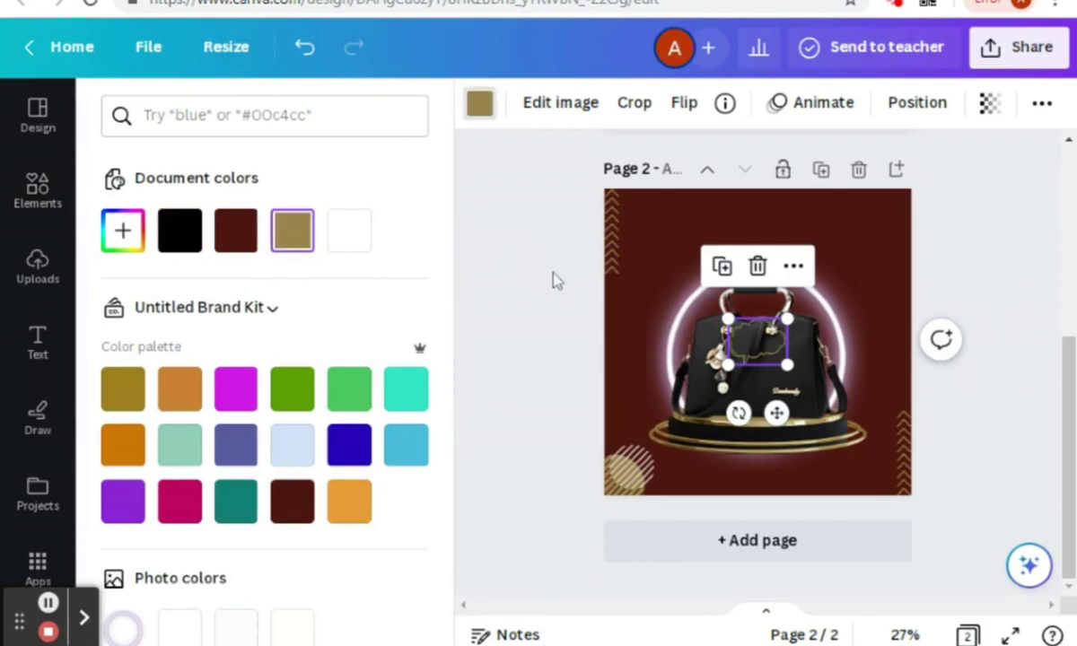
left_click(512, 292)
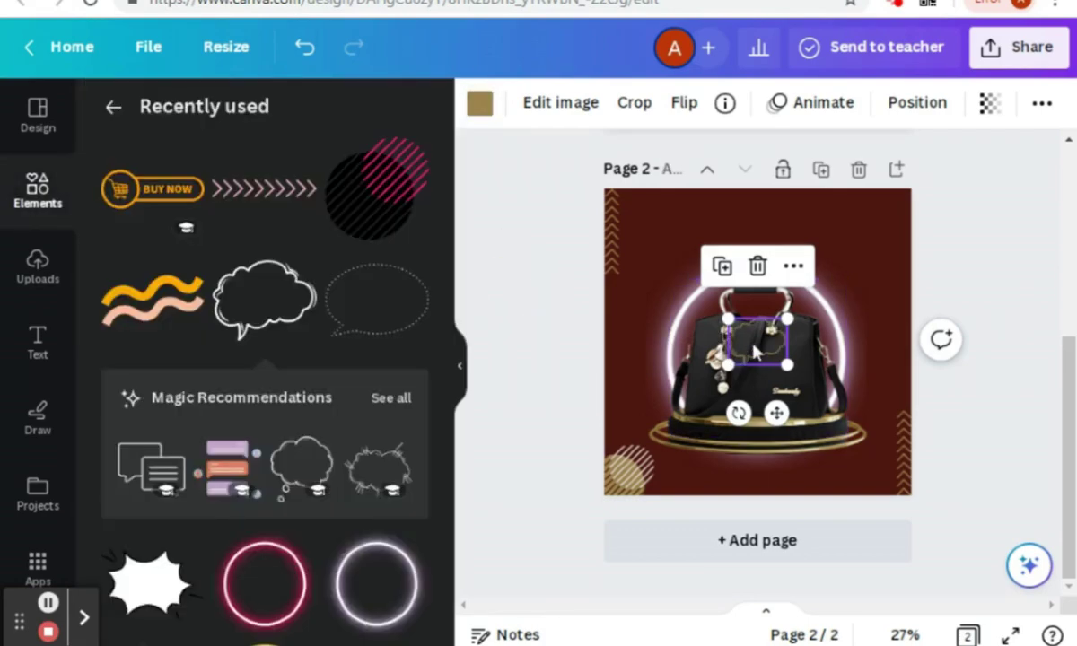
Flip the speech bubble horizontally and place it on the left side of the page beside the neon circle.
left_click(679, 106)
left_click(724, 155)
left_click_drag(763, 340, 632, 322)
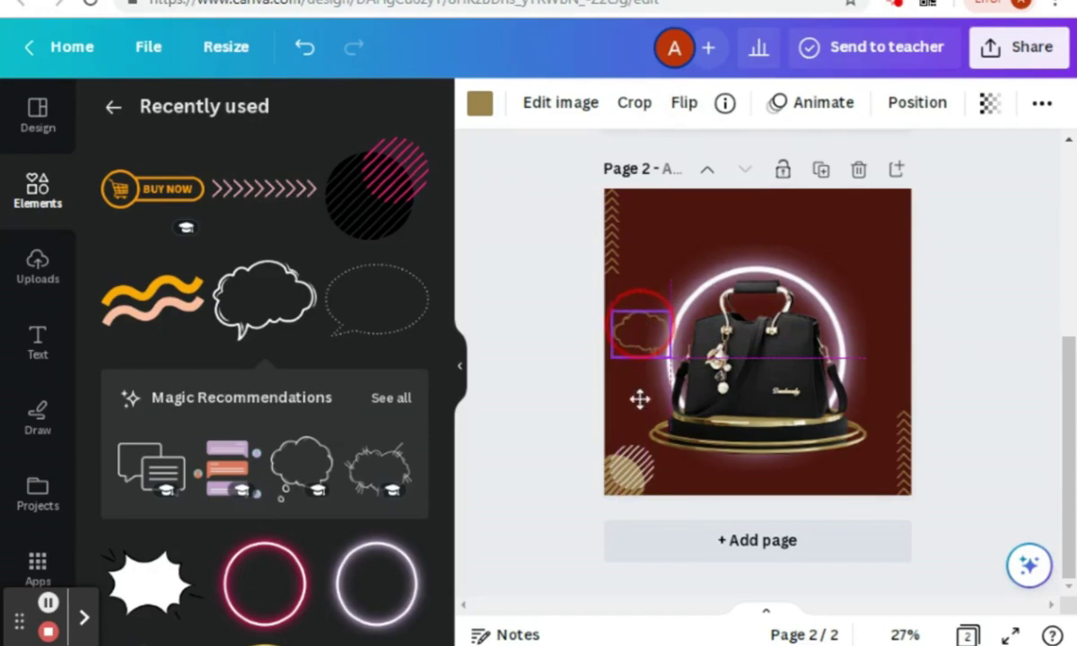
Tilt the speech bubble to about -11° and raise it slightly beside the upper part of the handbag.
left_click_drag(622, 406, 631, 395)
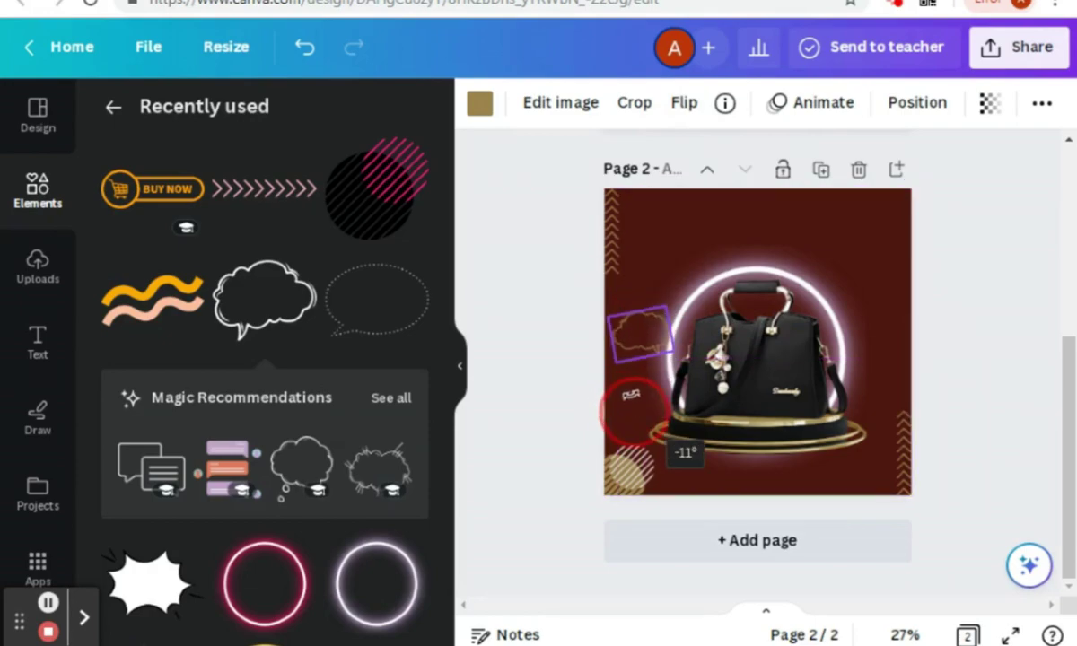
left_click_drag(634, 341, 634, 316)
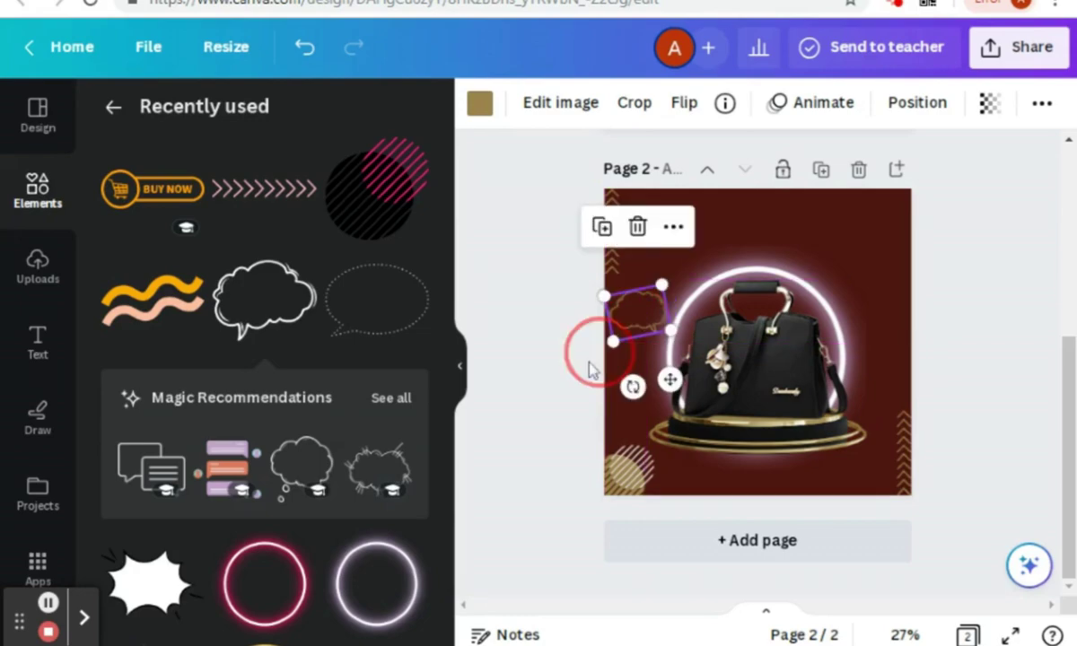
left_click_drag(634, 388, 580, 380)
left_click(573, 379)
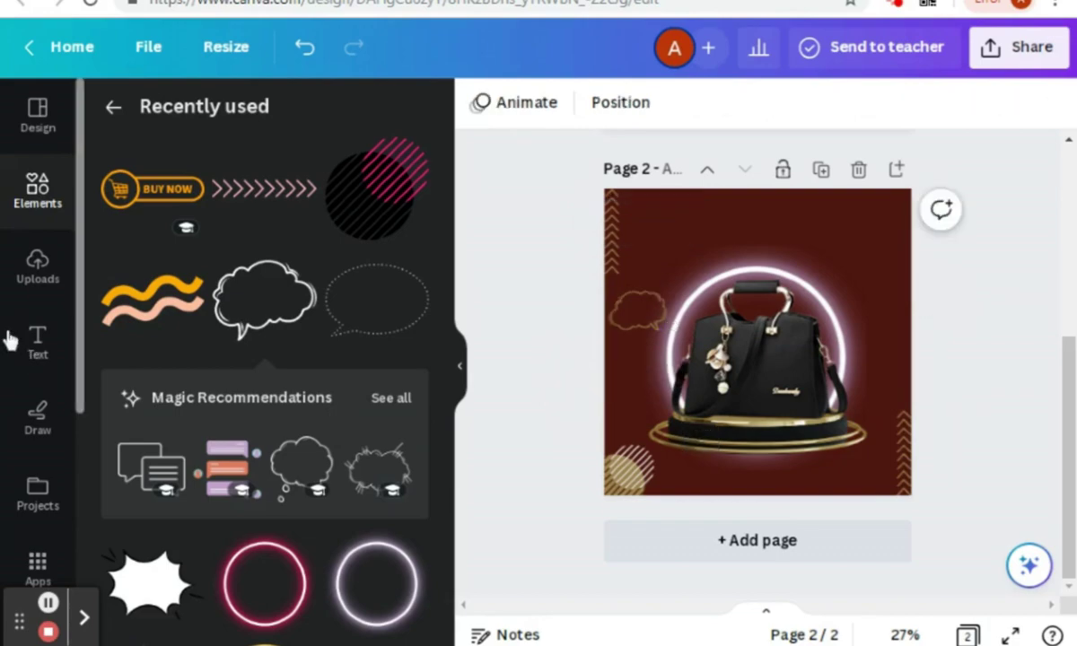
Add a subheading reading "40%", tilt it to match the speech bubble and place it inside the bubble.
left_click(39, 355)
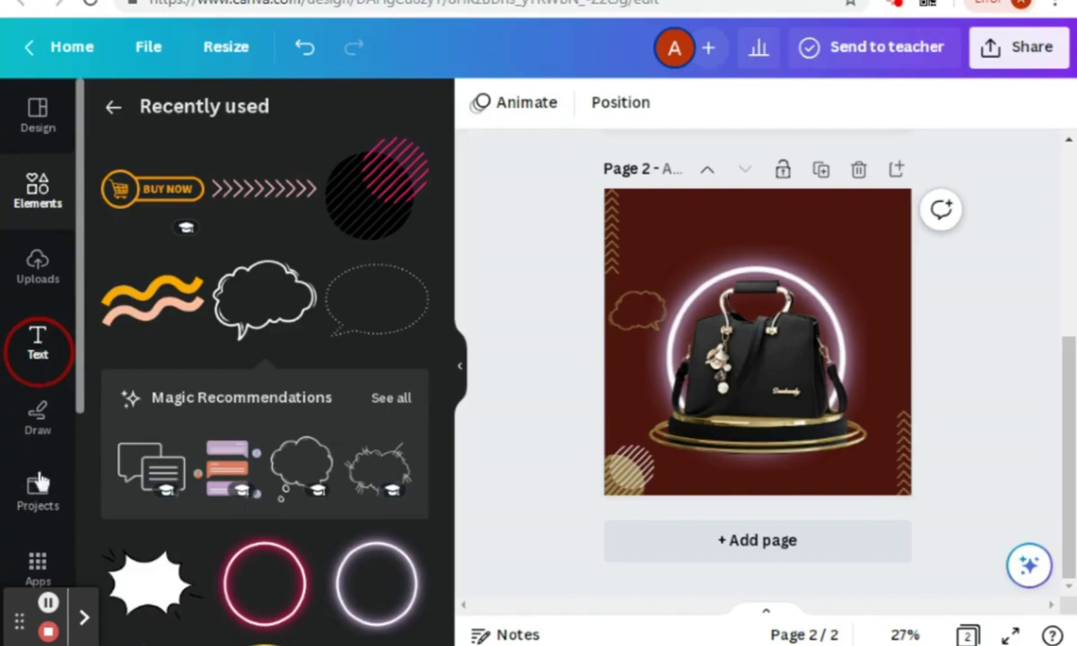
left_click(38, 341)
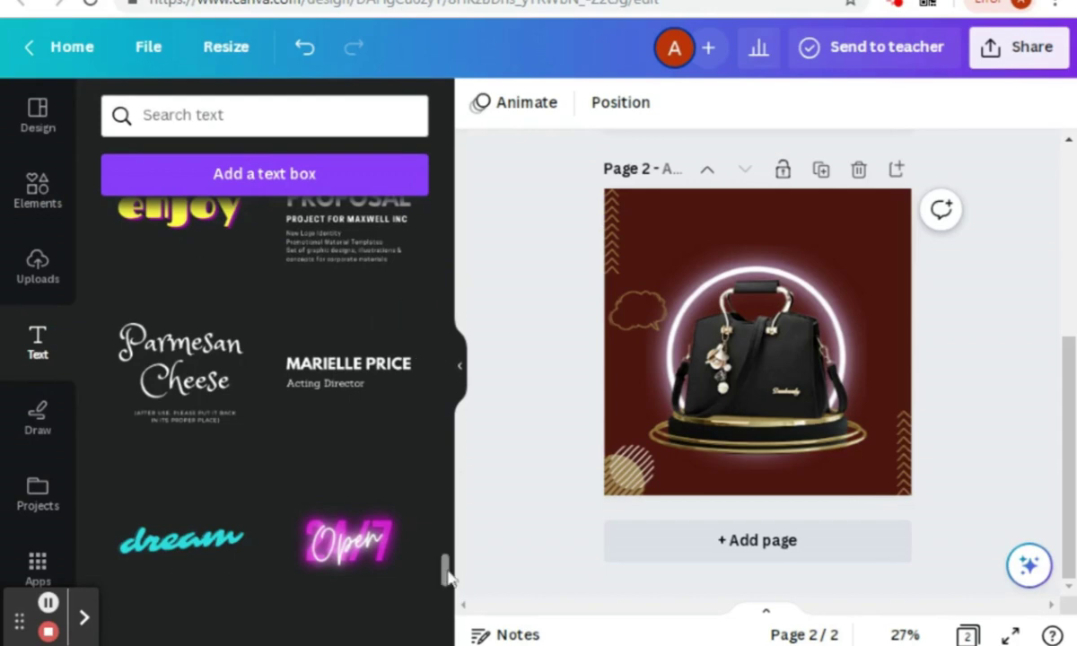
left_click_drag(446, 571, 440, 175)
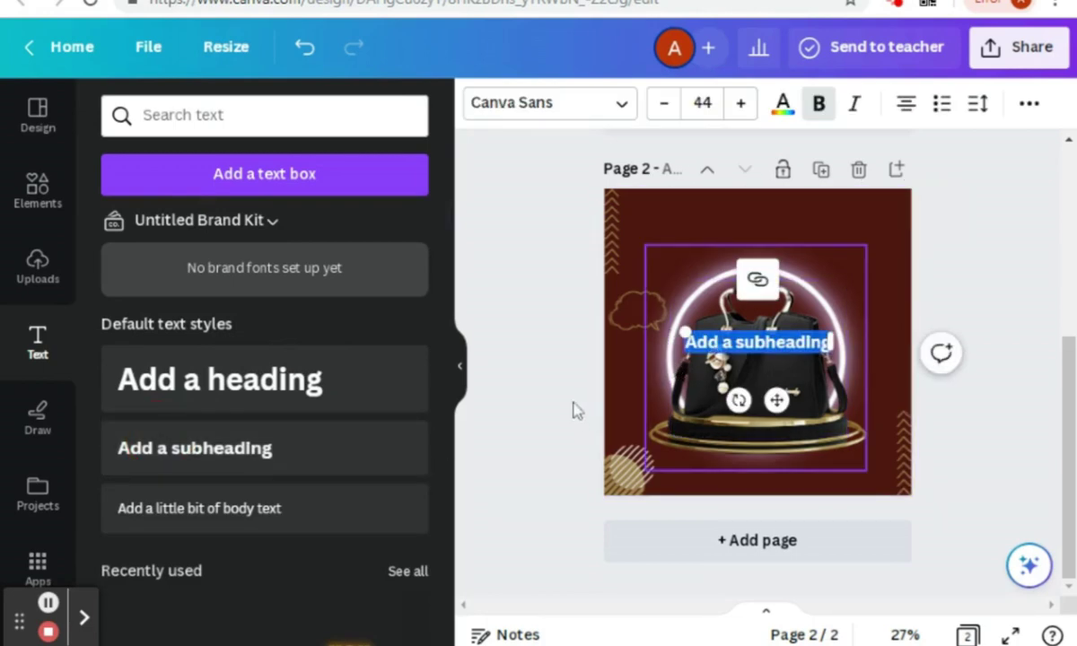
type("40")
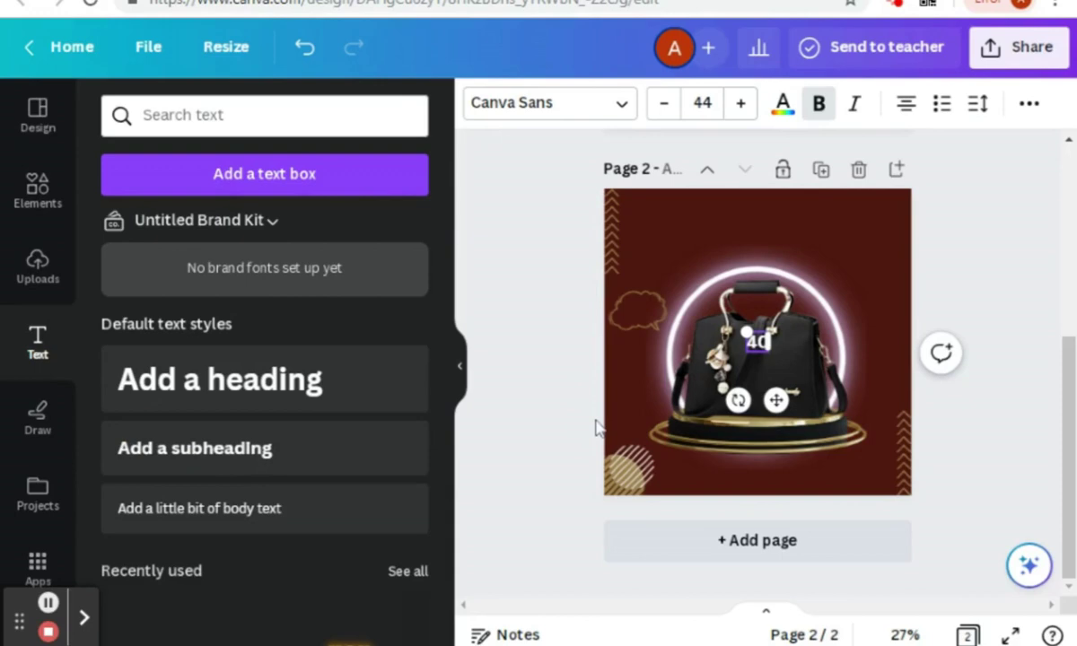
type("%")
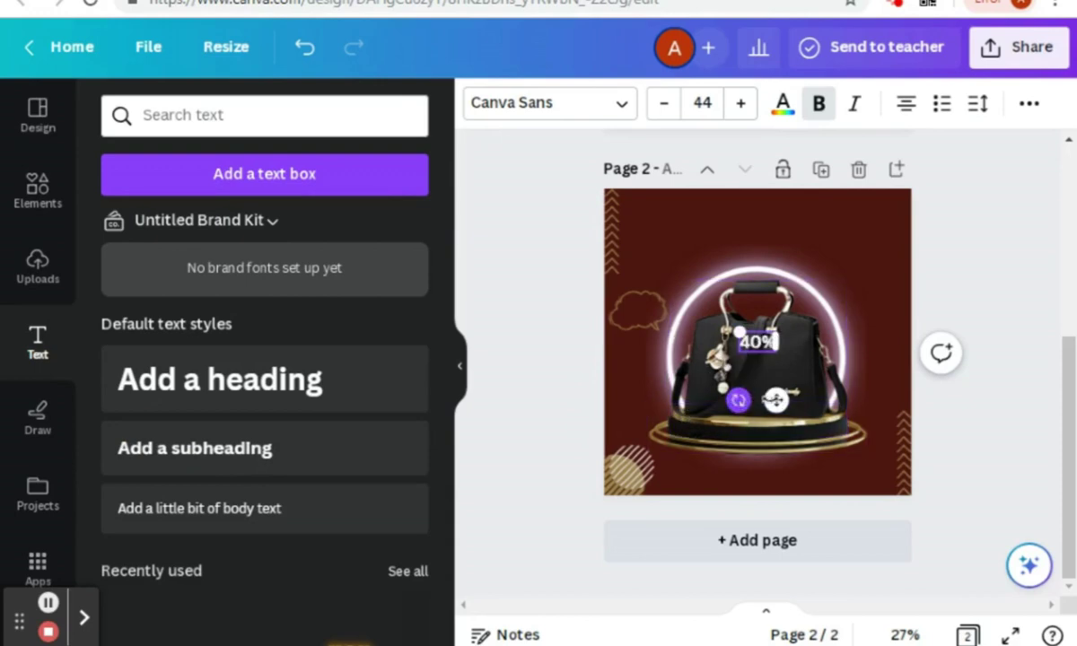
left_click_drag(738, 401, 670, 362)
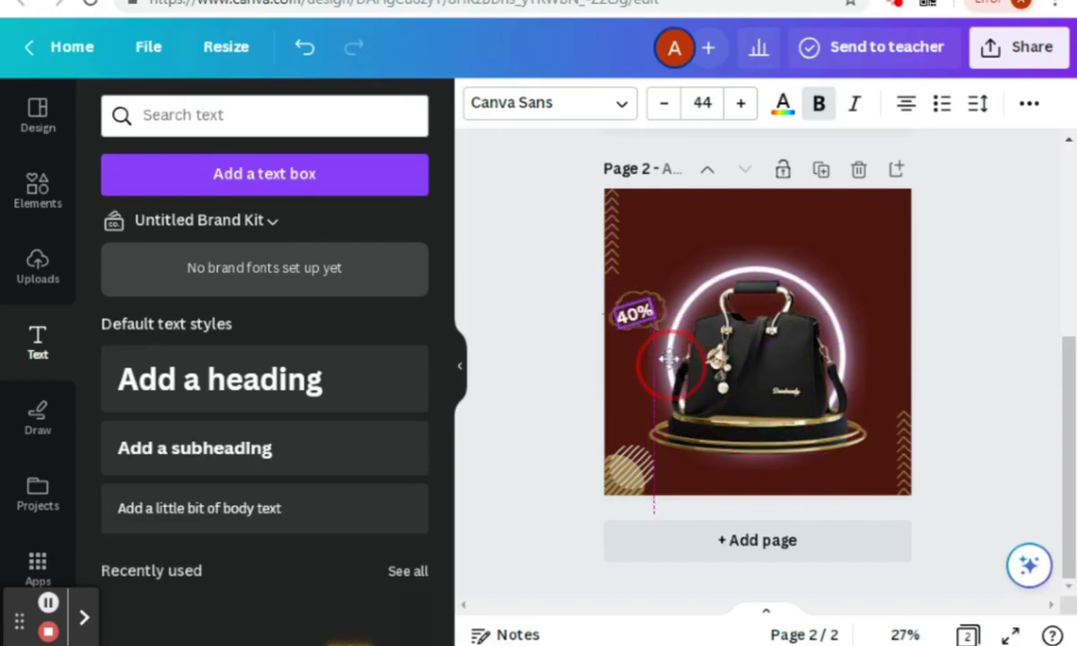
Nudge the "40%" text upward inside the speech bubble to leave room for a second line.
left_click(566, 399)
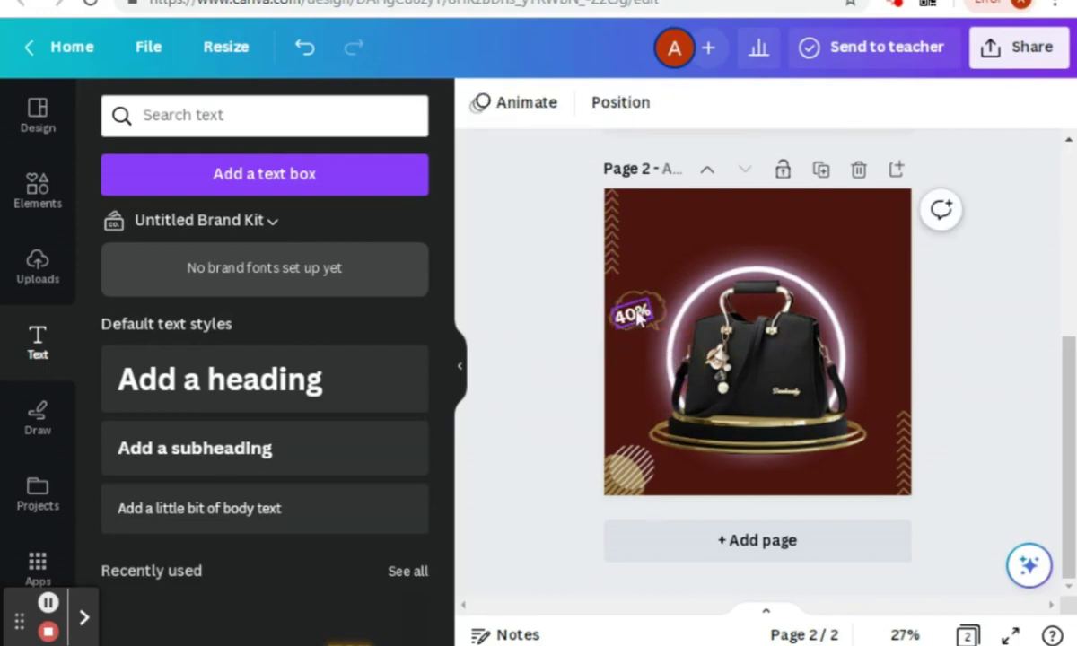
left_click(639, 337)
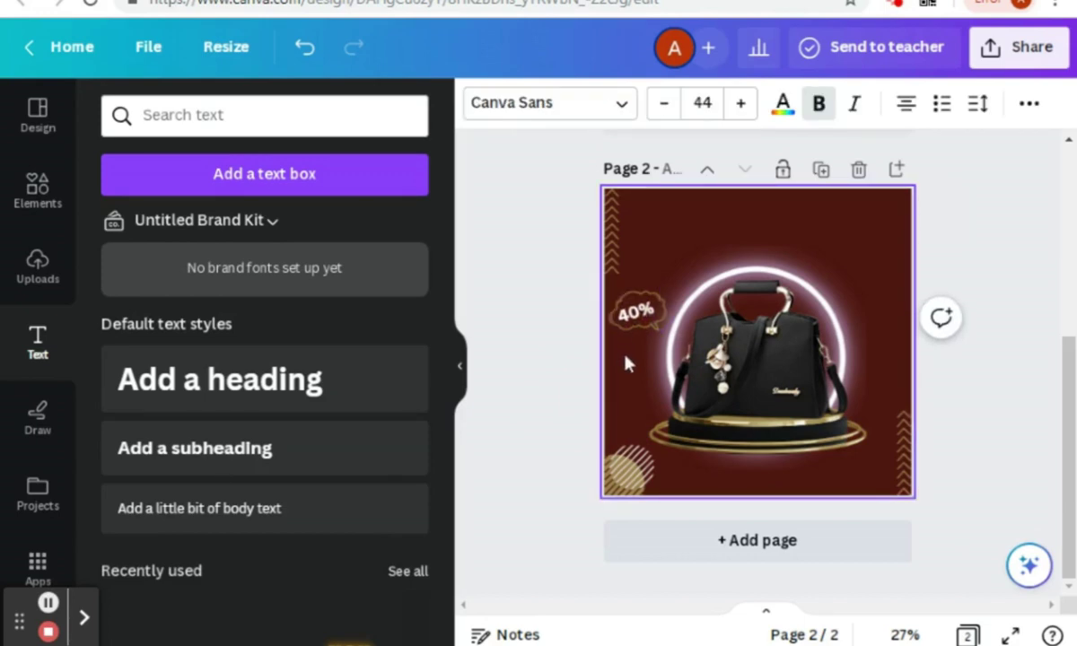
key("shift+Up")
key("shift+Up")
key("shift+Up")
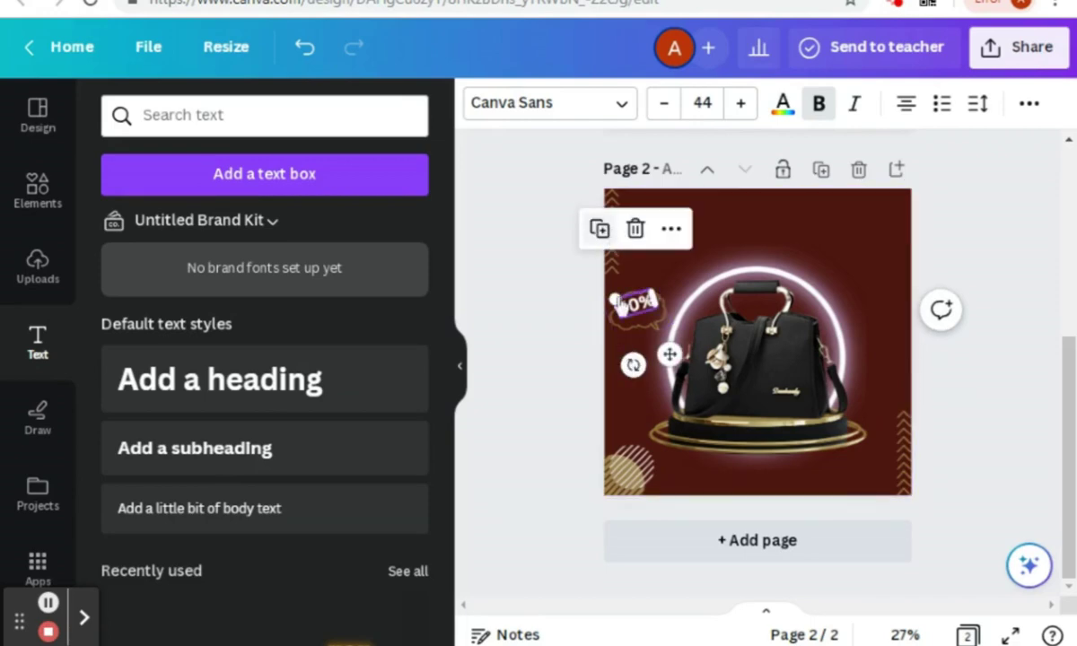
Duplicate the "40%" text, change the copy to "OFF" and move it just below the speech bubble.
left_click(602, 228)
left_click(634, 345)
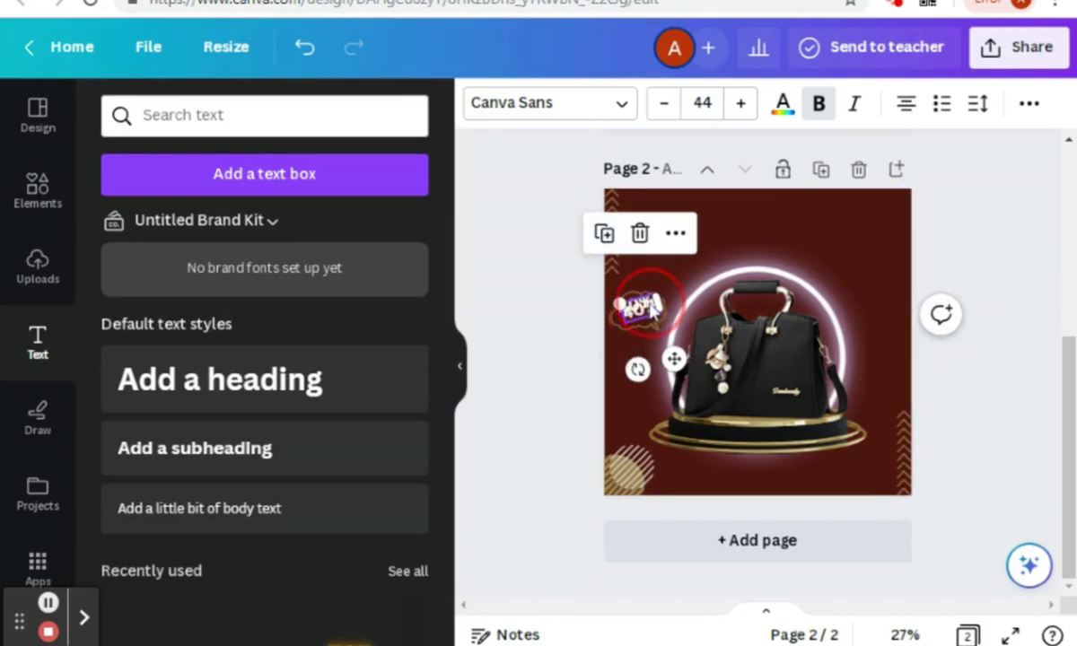
double_click(653, 310)
key("Escape")
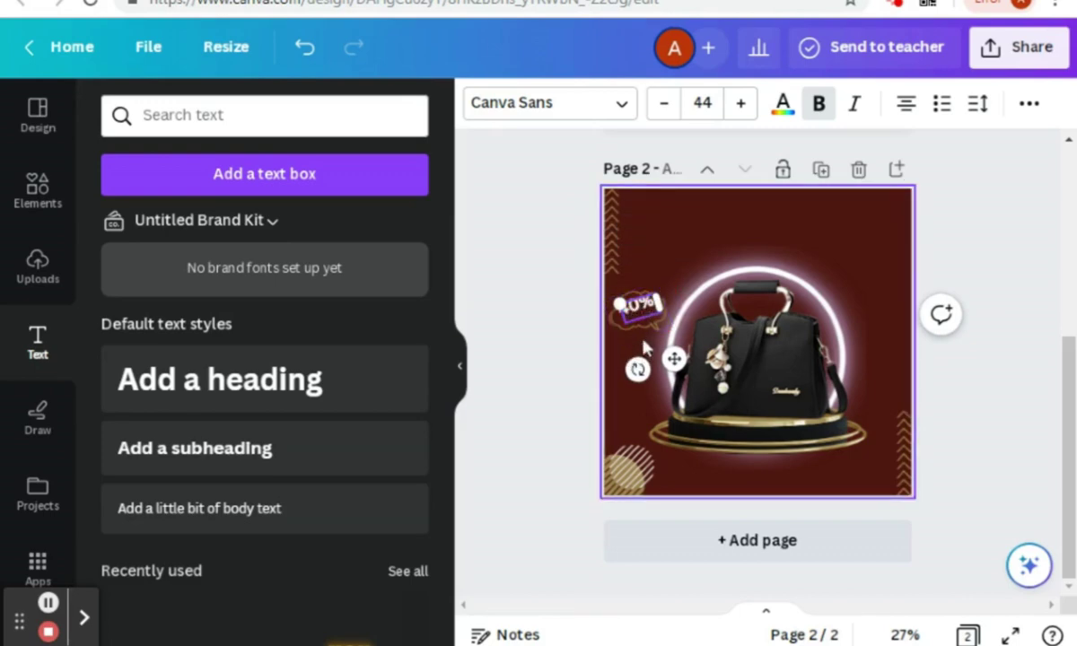
left_click_drag(643, 358, 675, 393)
left_click(672, 357)
left_click(614, 339)
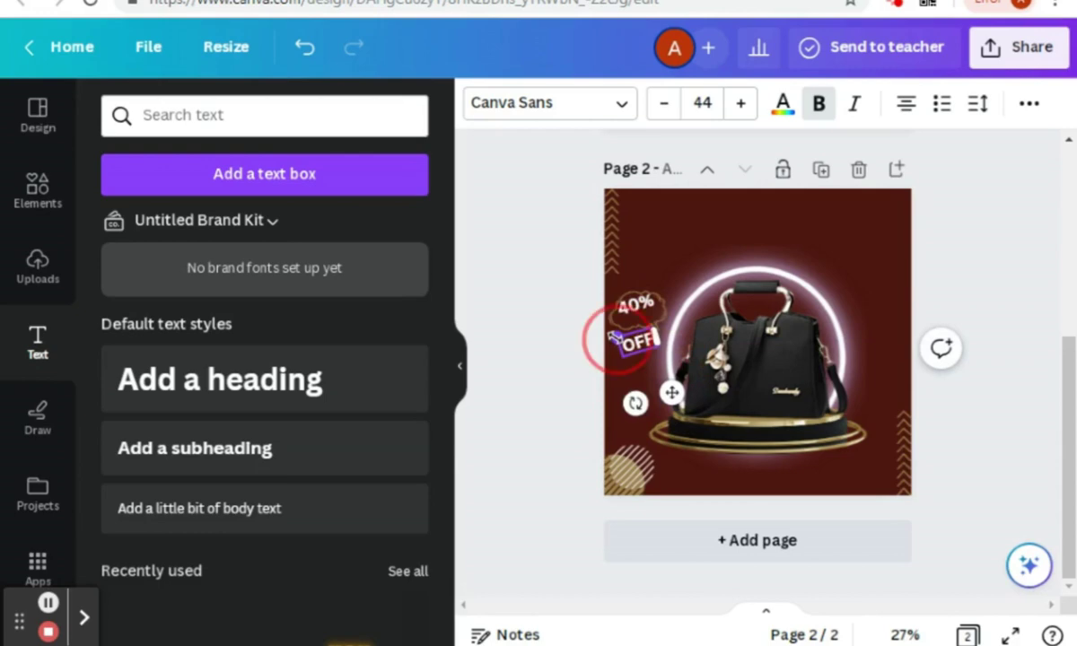
Shrink the "OFF" text to size 32.2 and place it under "40%" inside the speech bubble.
left_click_drag(613, 339, 630, 343)
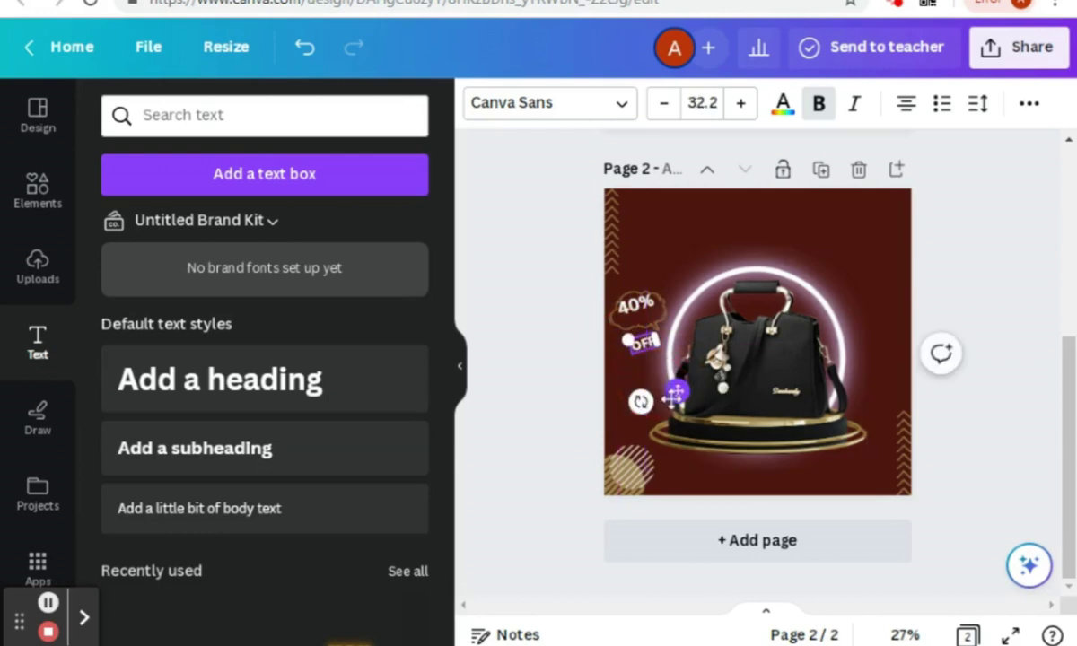
left_click_drag(673, 393, 669, 365)
left_click(580, 378)
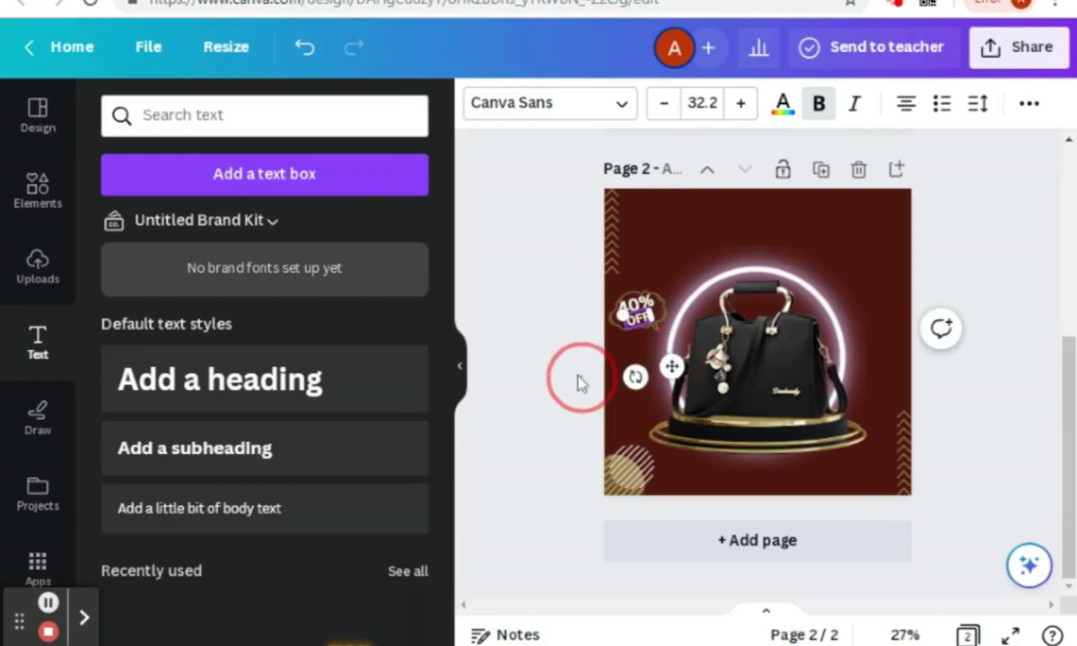
Fine-tune the position of the "40%" text above "OFF" in the speech bubble and deselect it.
left_click(634, 325)
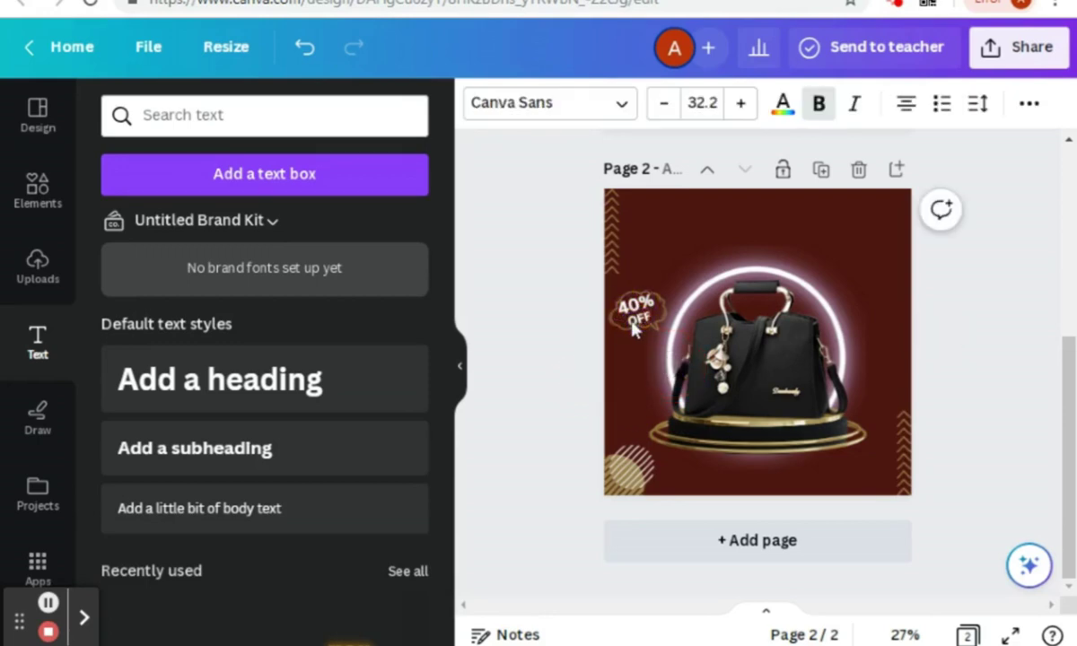
left_click(633, 323)
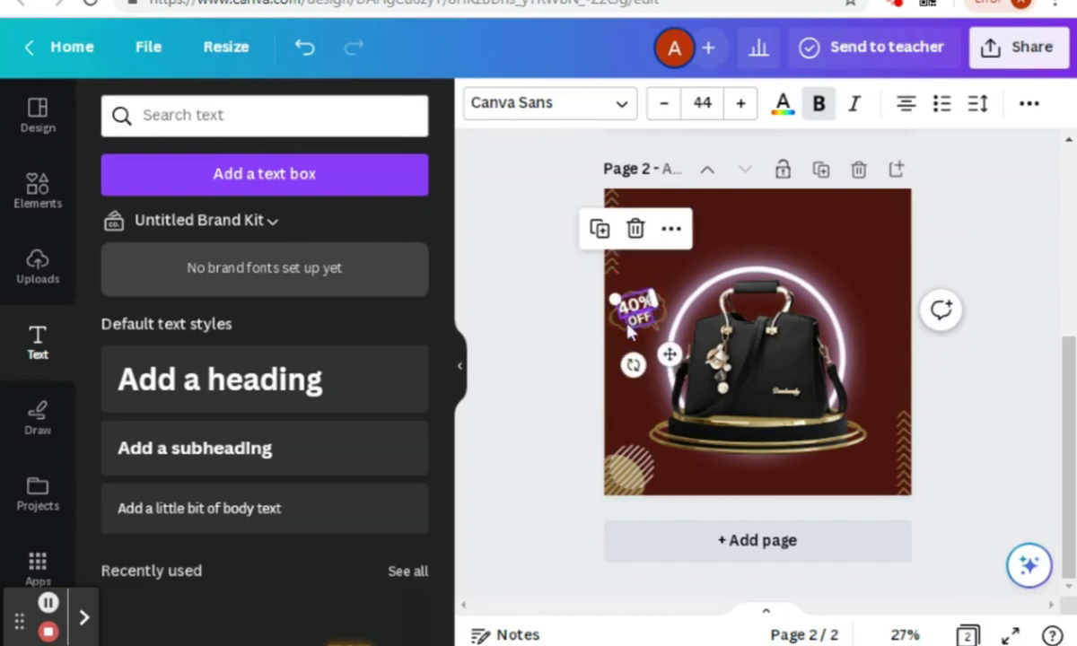
left_click_drag(629, 330, 628, 331)
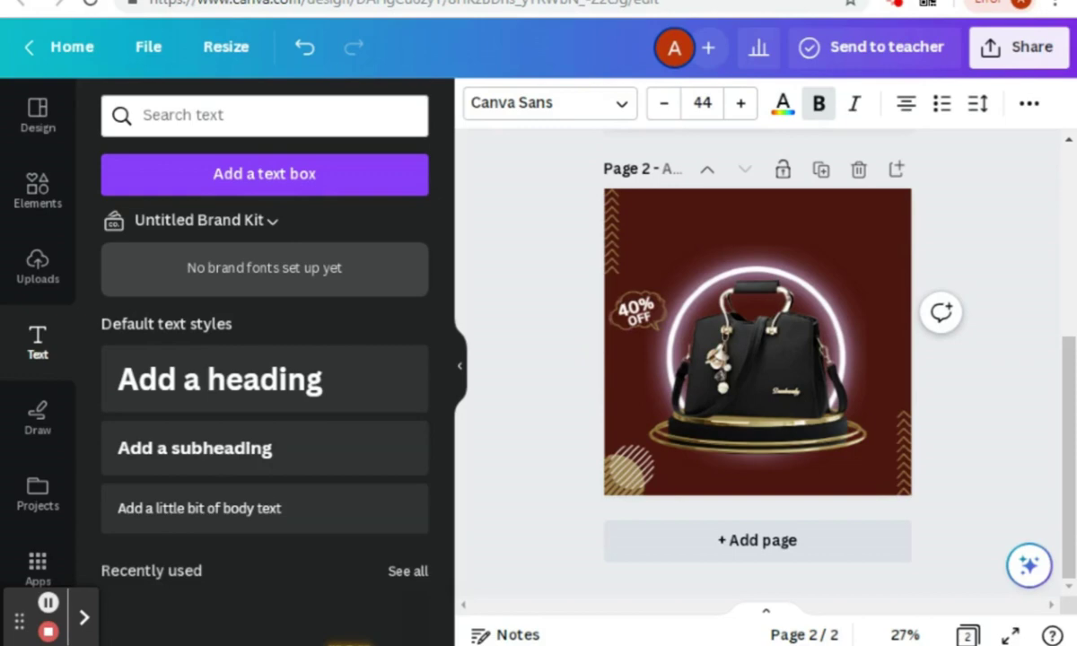
left_click(593, 349)
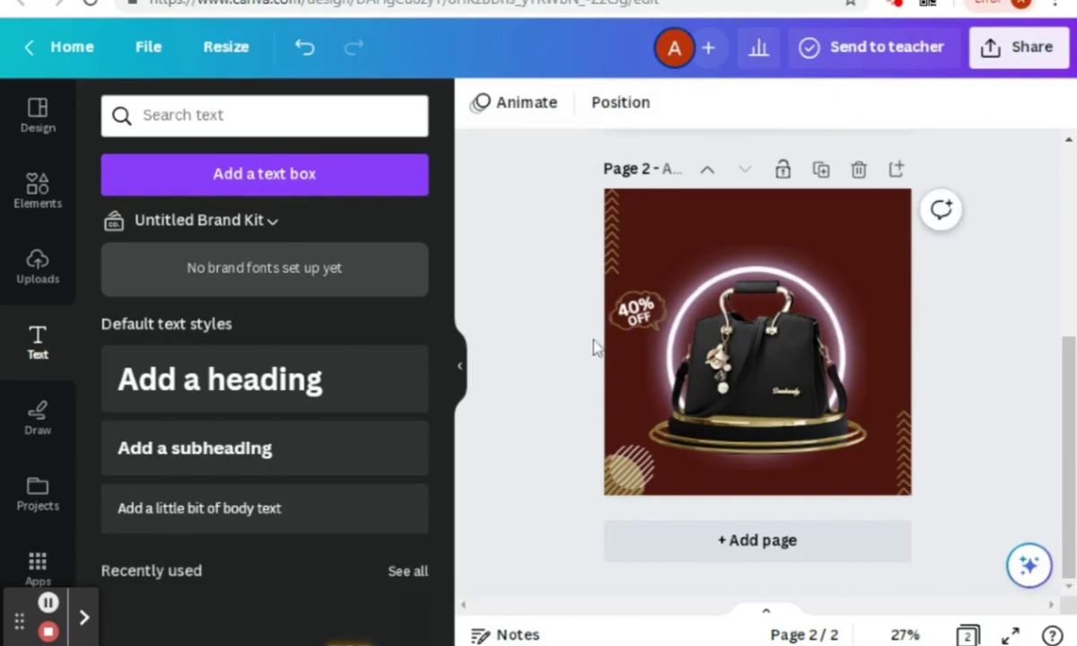
Add the wavy-line "Abstract Irregular Shapes" element from the recently used elements, viewing its details first.
left_click(52, 206)
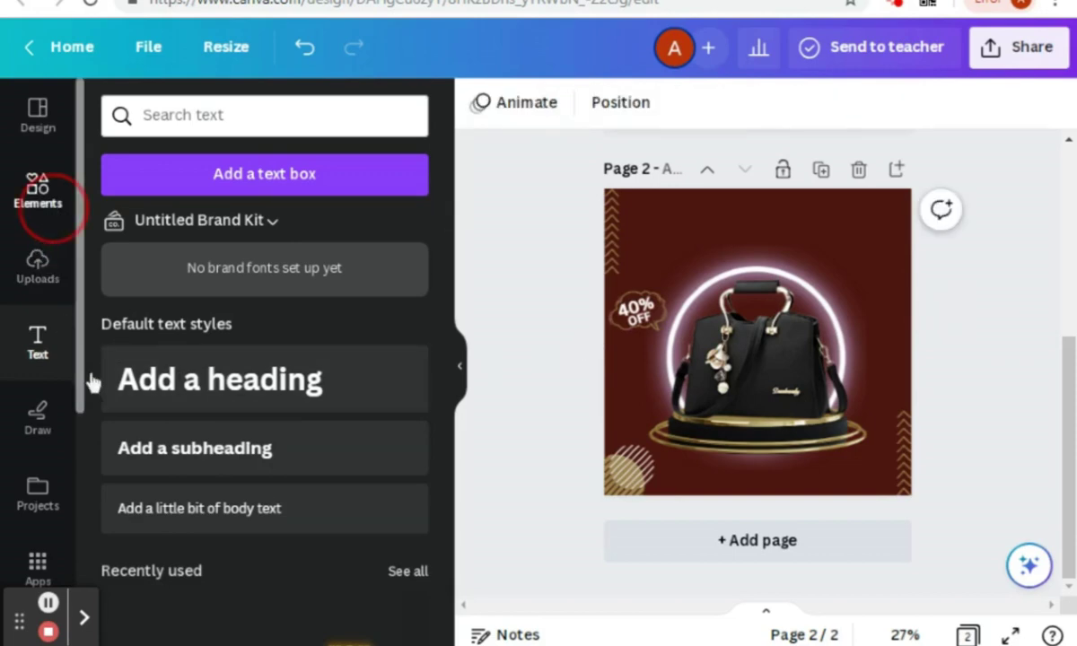
left_click(50, 224)
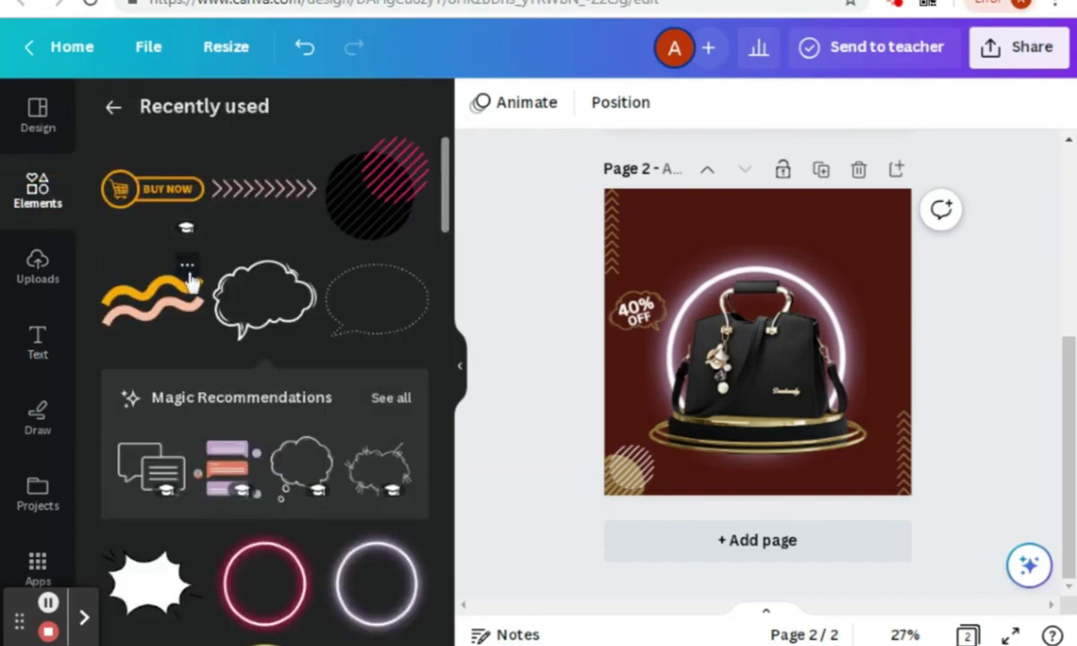
left_click(187, 266)
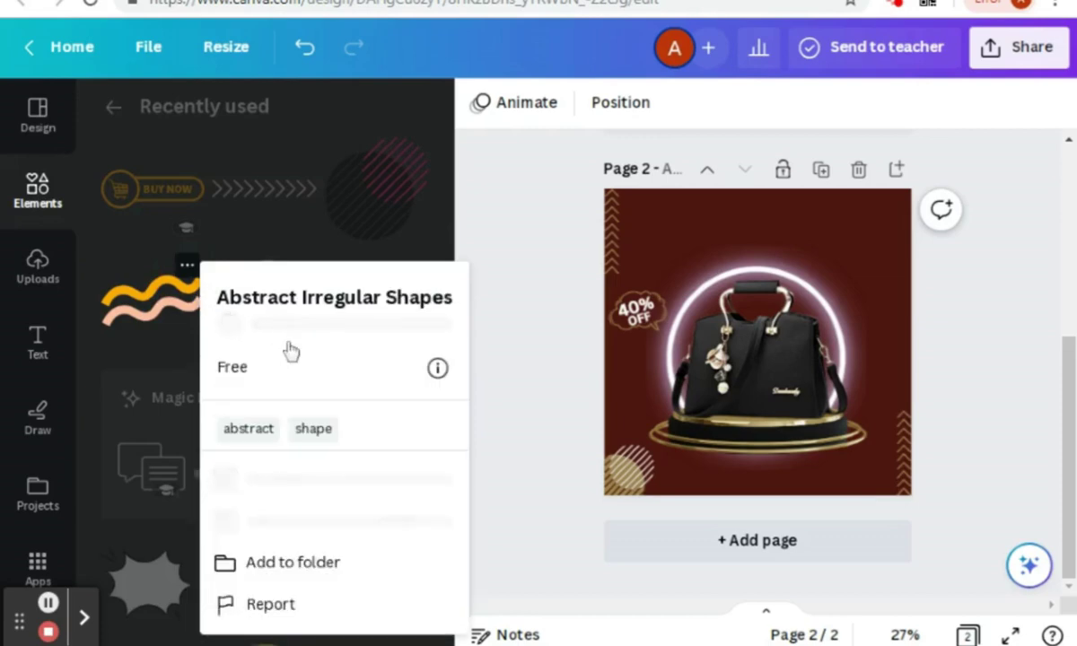
left_click(151, 319)
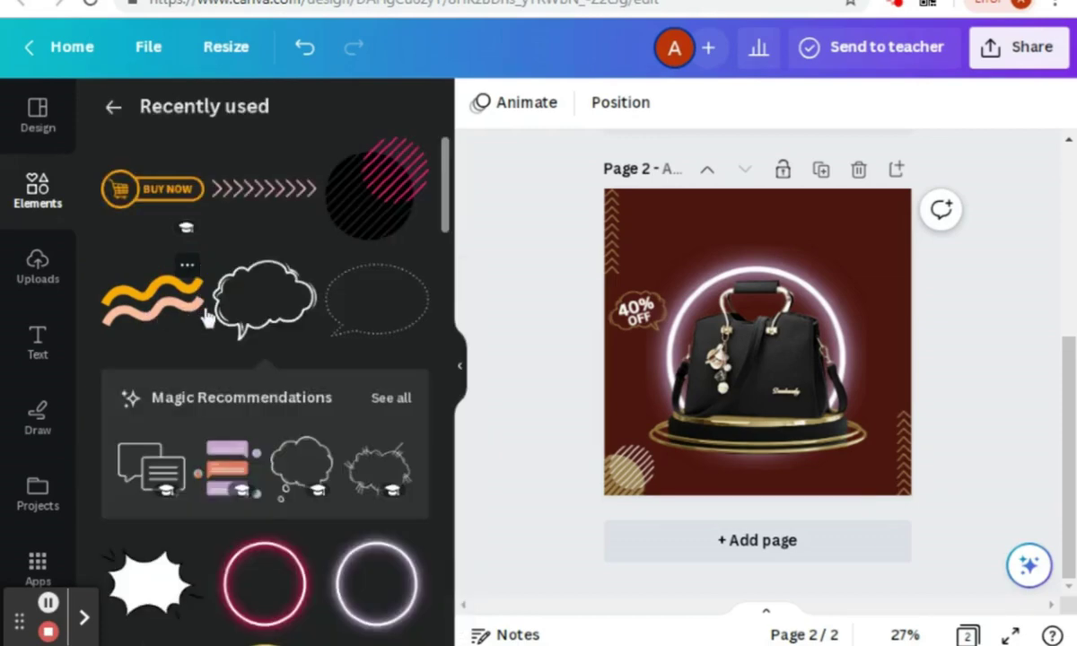
left_click(150, 308)
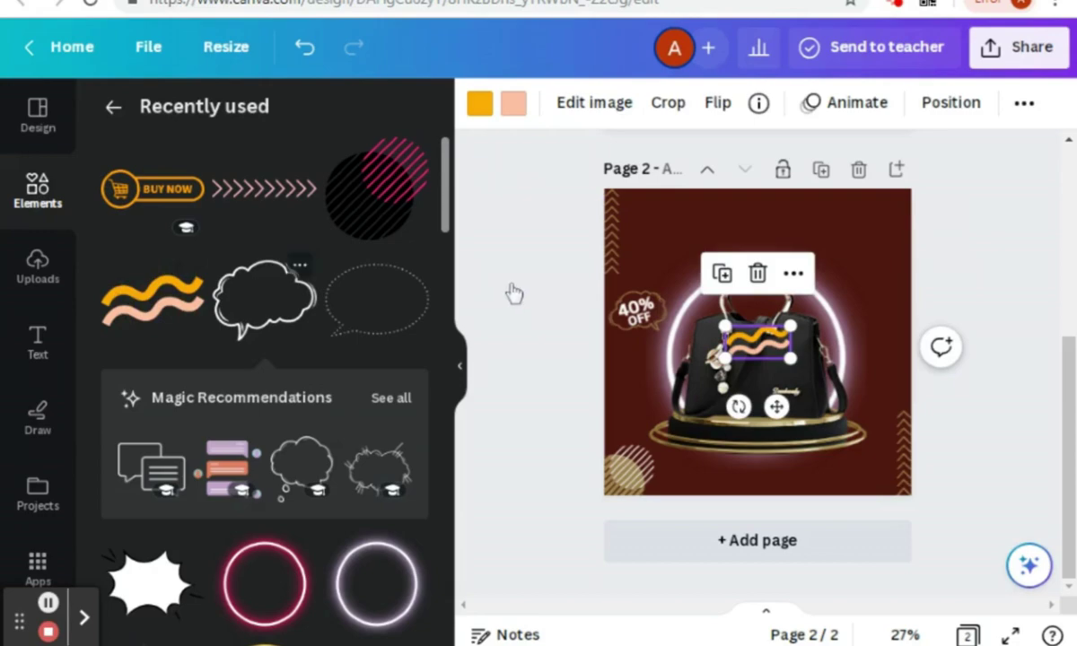
Recolor the wavy lines with document colors, making the orange line #9e8650 and the peach line white.
left_click(480, 103)
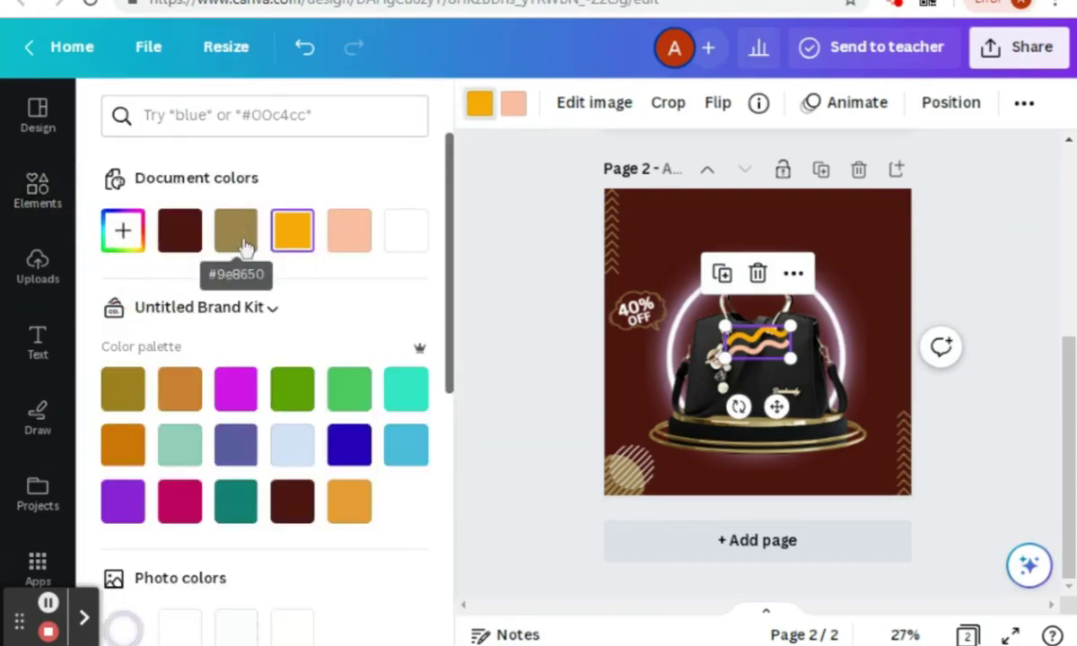
left_click(238, 235)
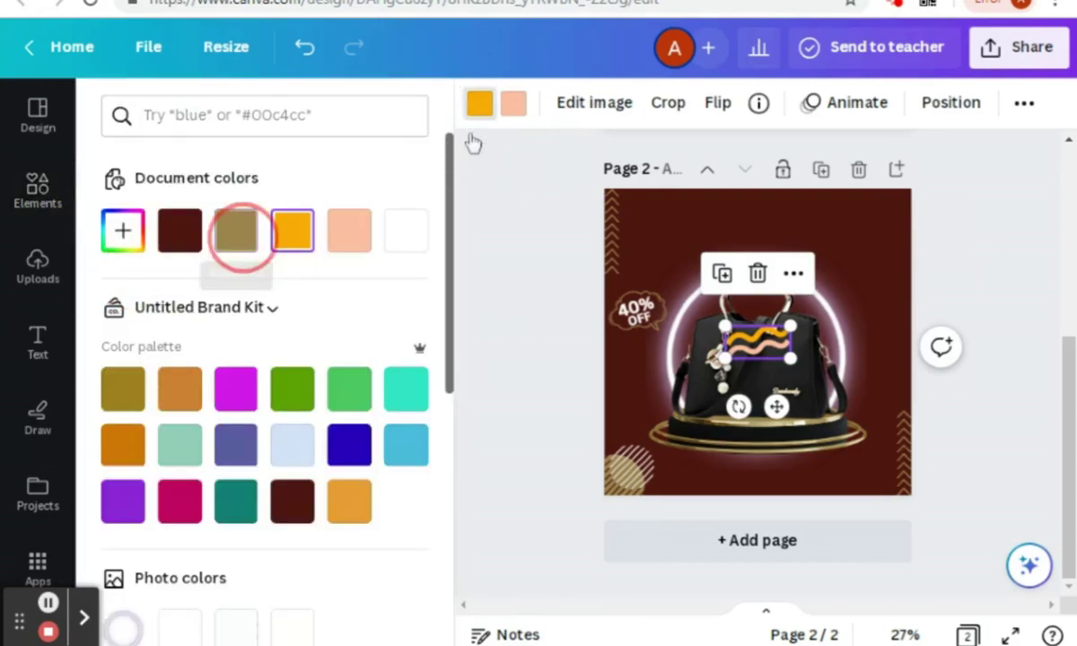
left_click(513, 106)
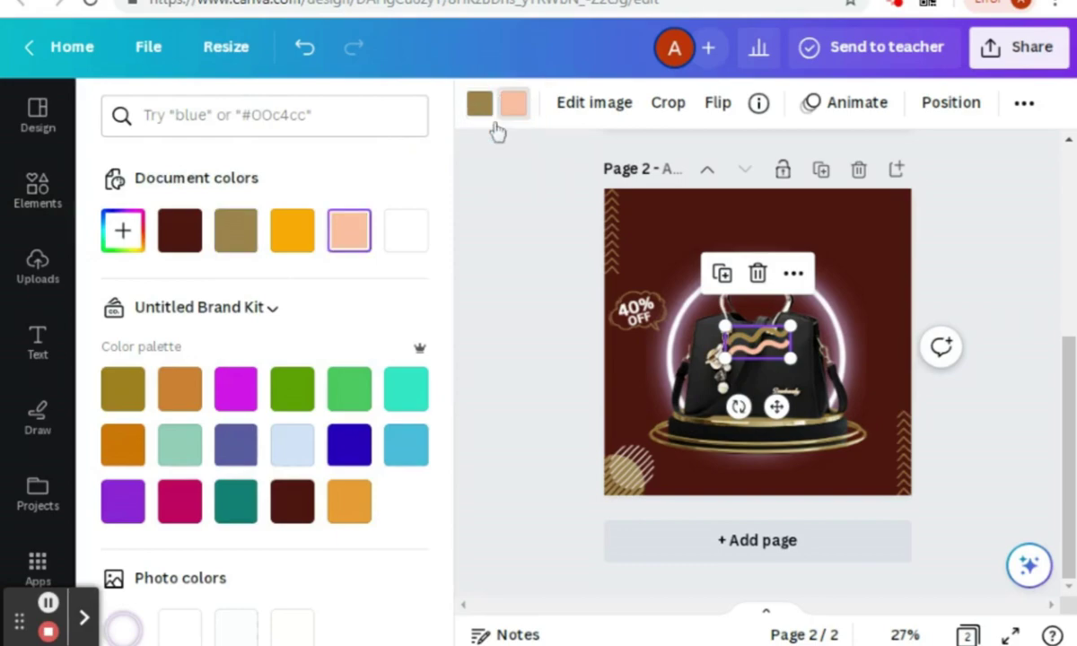
left_click(402, 244)
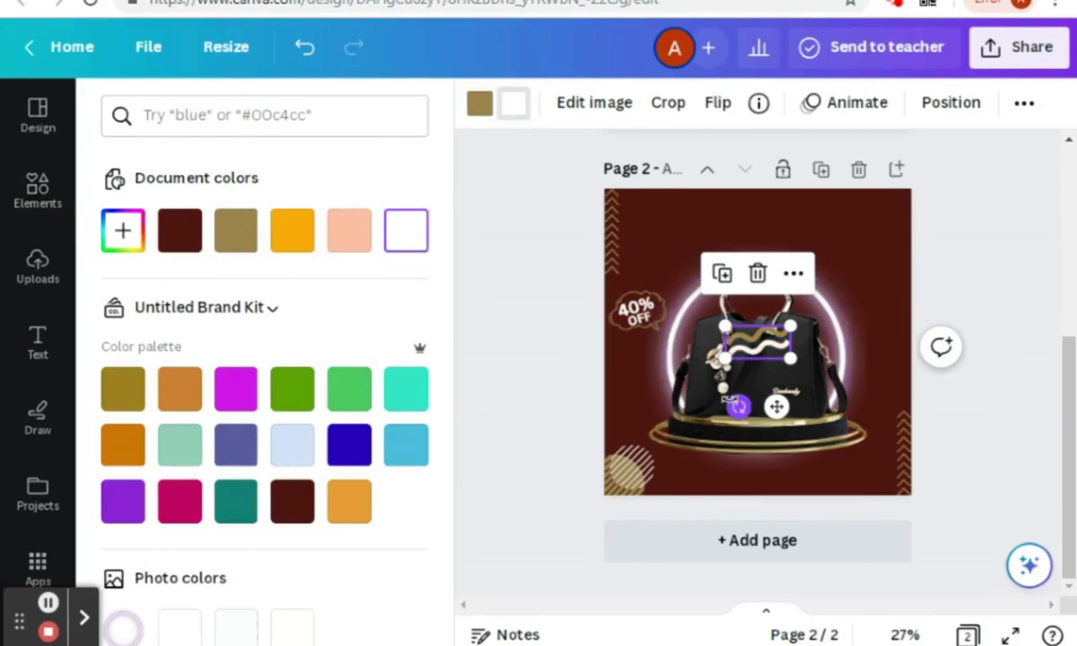
Rotate the wavy lines to near vertical, place them in the page's upper right corner and enlarge them slightly.
mouse_move(738, 407)
left_mouse_down()
mouse_move(745, 430)
mouse_move(801, 435)
mouse_move(851, 398)
mouse_move(864, 373)
left_mouse_up()
mouse_move(878, 310)
left_mouse_down()
mouse_move(866, 281)
mouse_move(957, 213)
left_mouse_up()
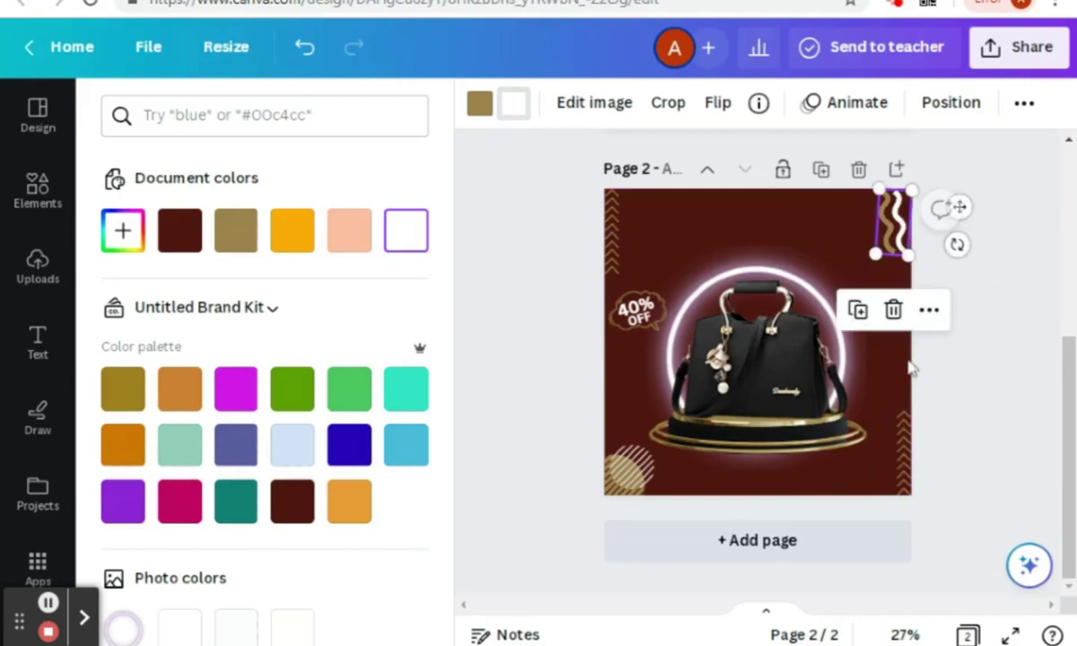
left_click_drag(874, 248, 872, 259)
left_click(997, 370)
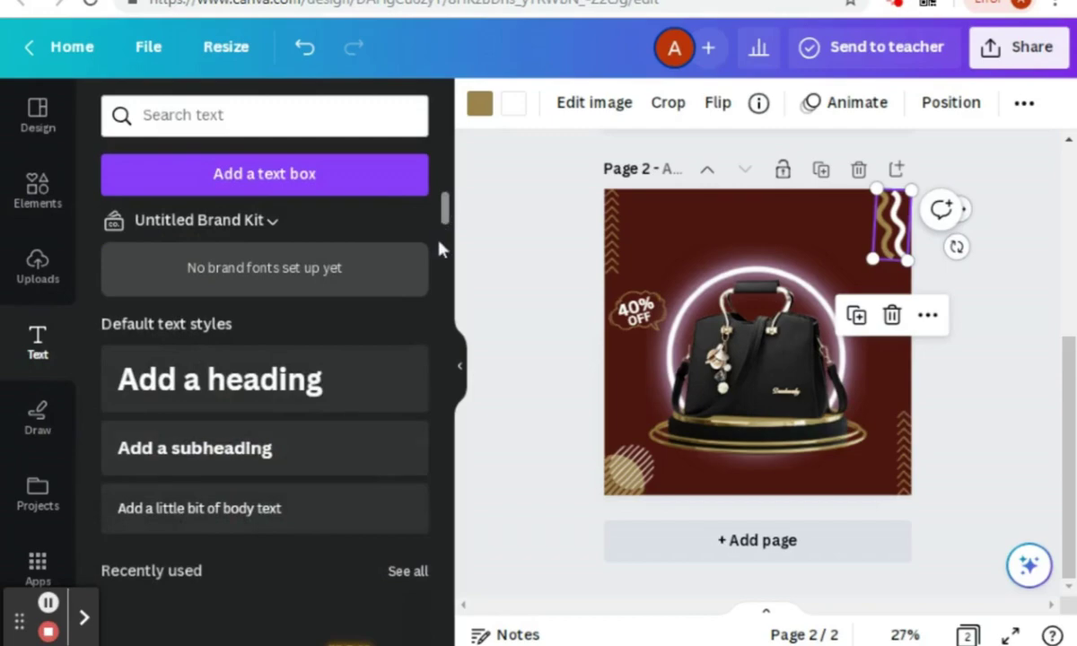
Add the font combination with a bold name above "Acting Director" and ungroup its two text lines.
left_click_drag(443, 220, 445, 568)
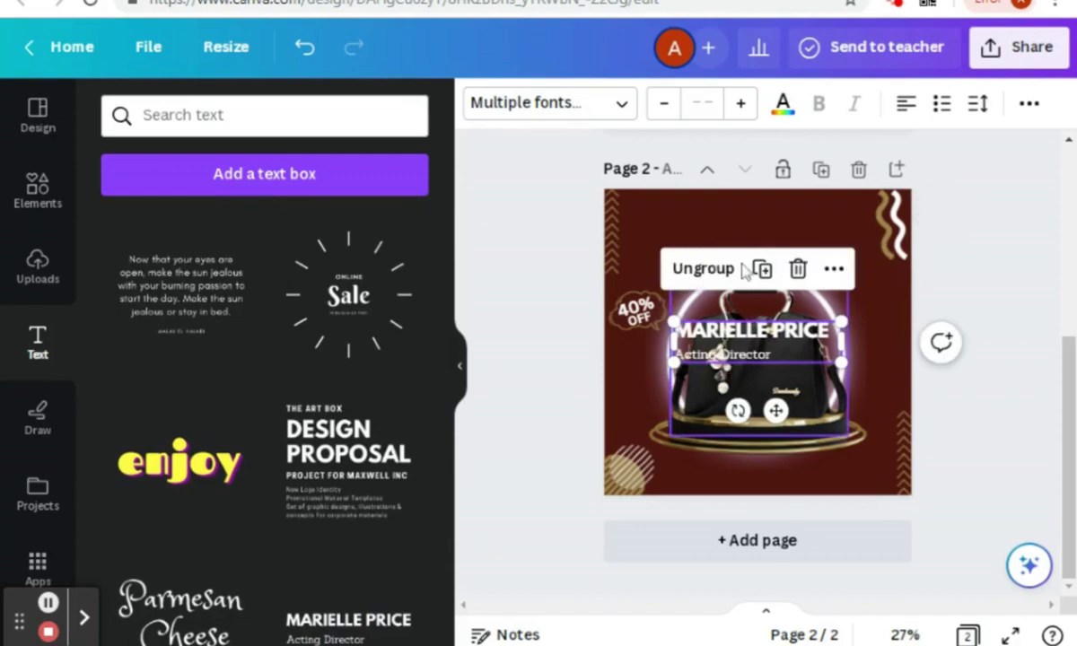
left_click(618, 399)
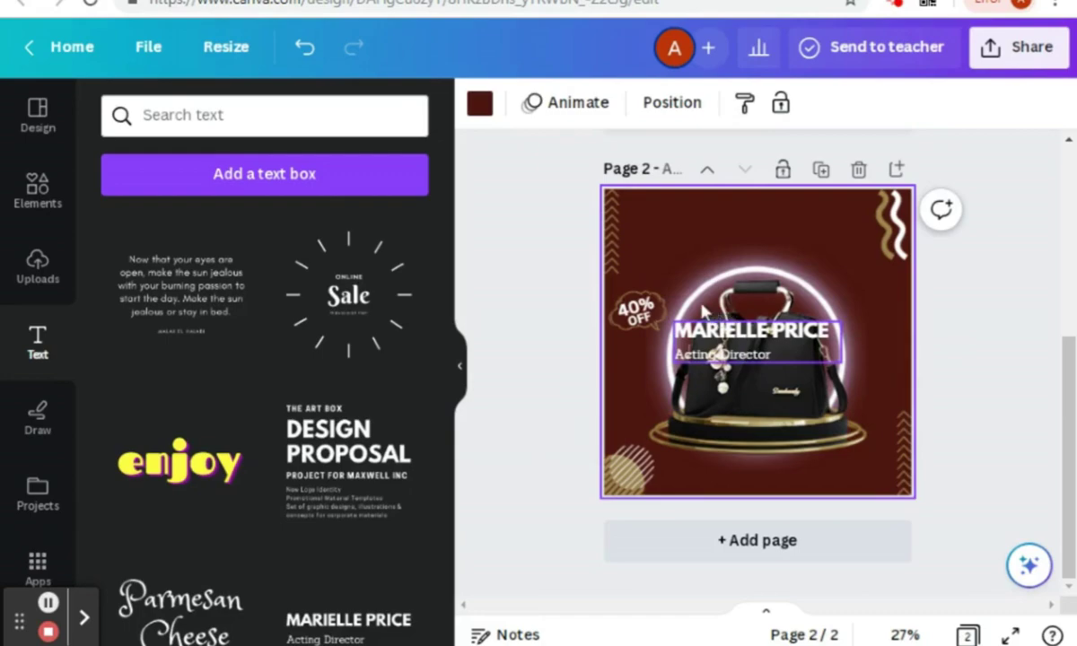
left_click(709, 340)
left_click(740, 270)
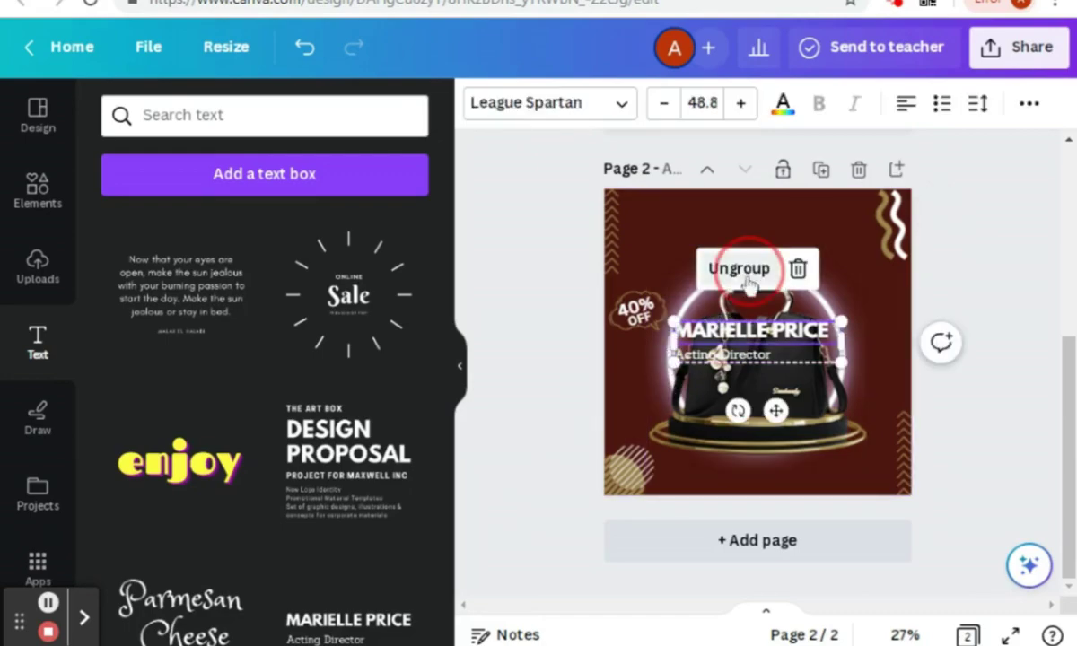
left_click(723, 332)
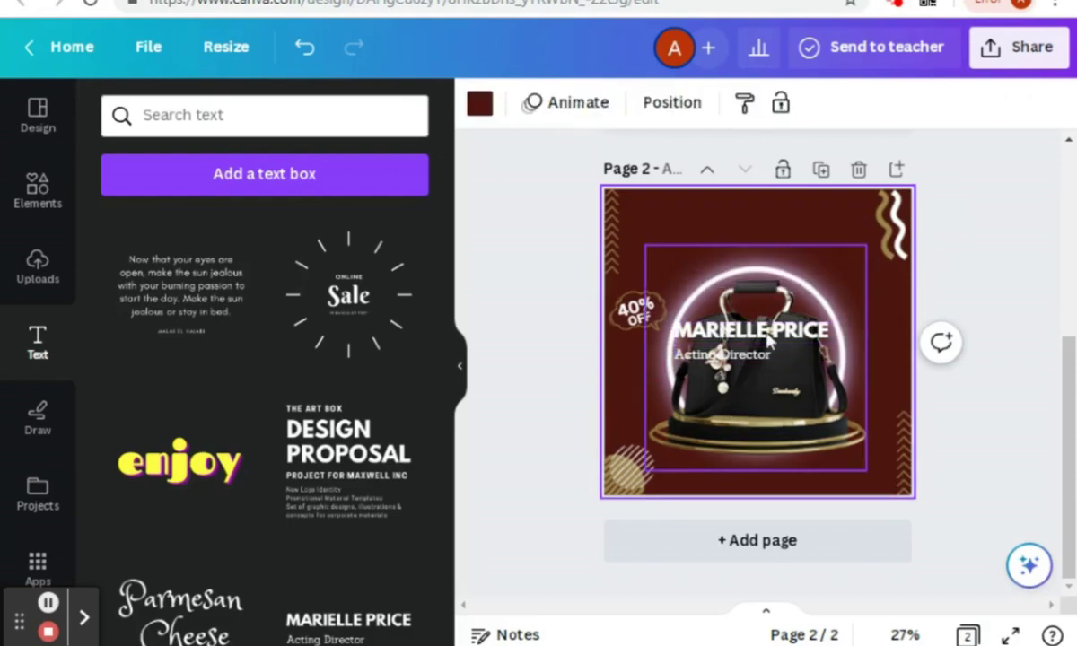
Replace the bold name line with the text "WOMEN'S".
double_click(812, 333)
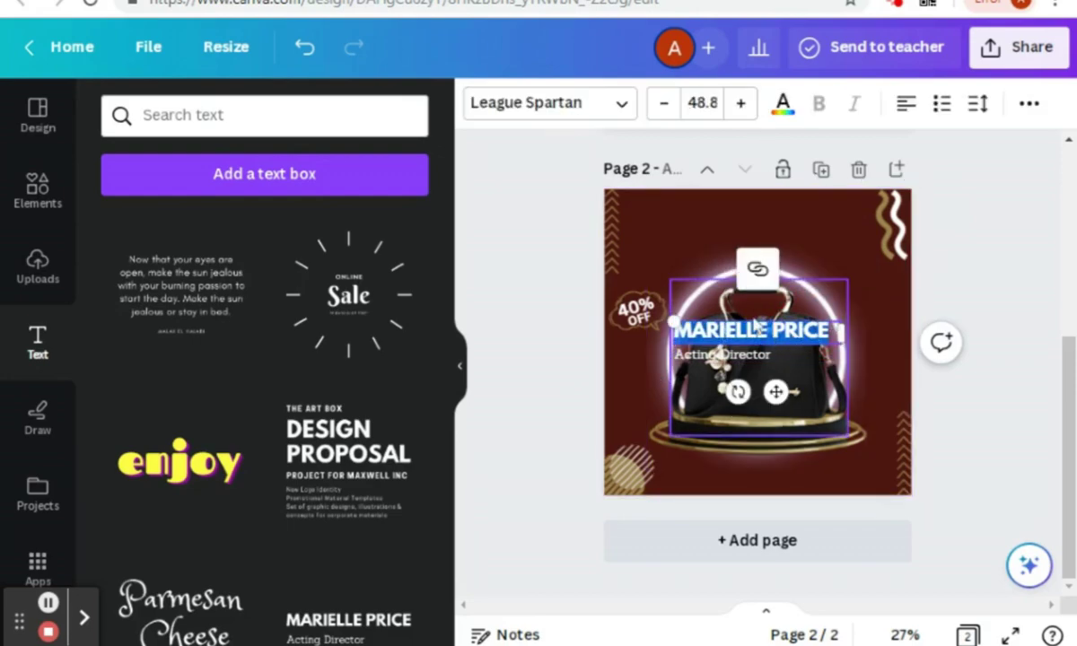
key("BackSpace")
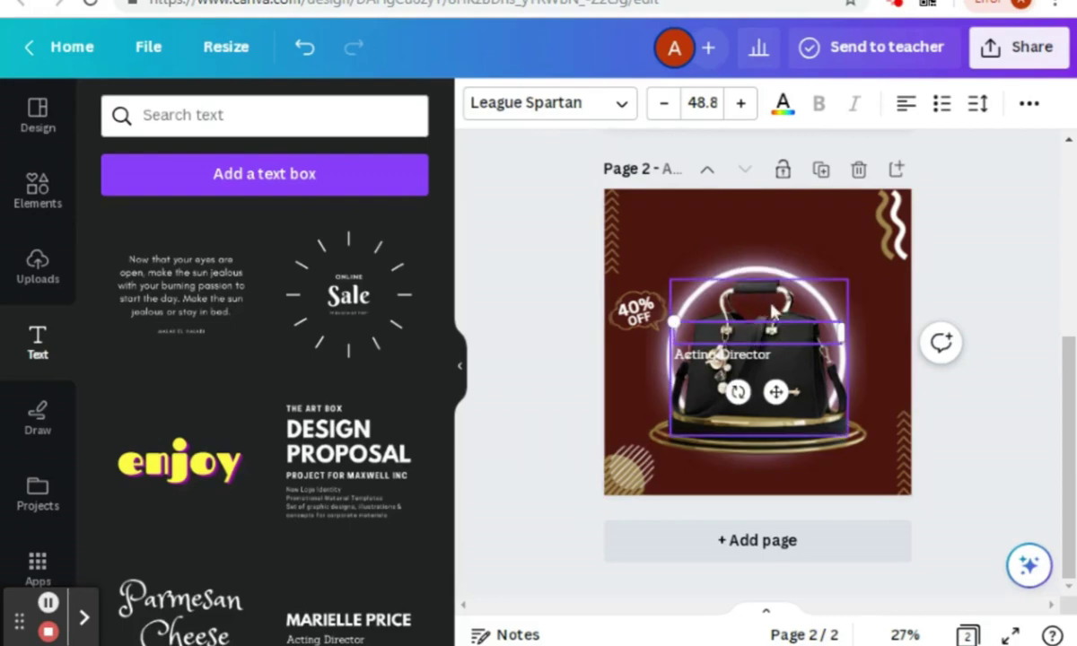
type("W")
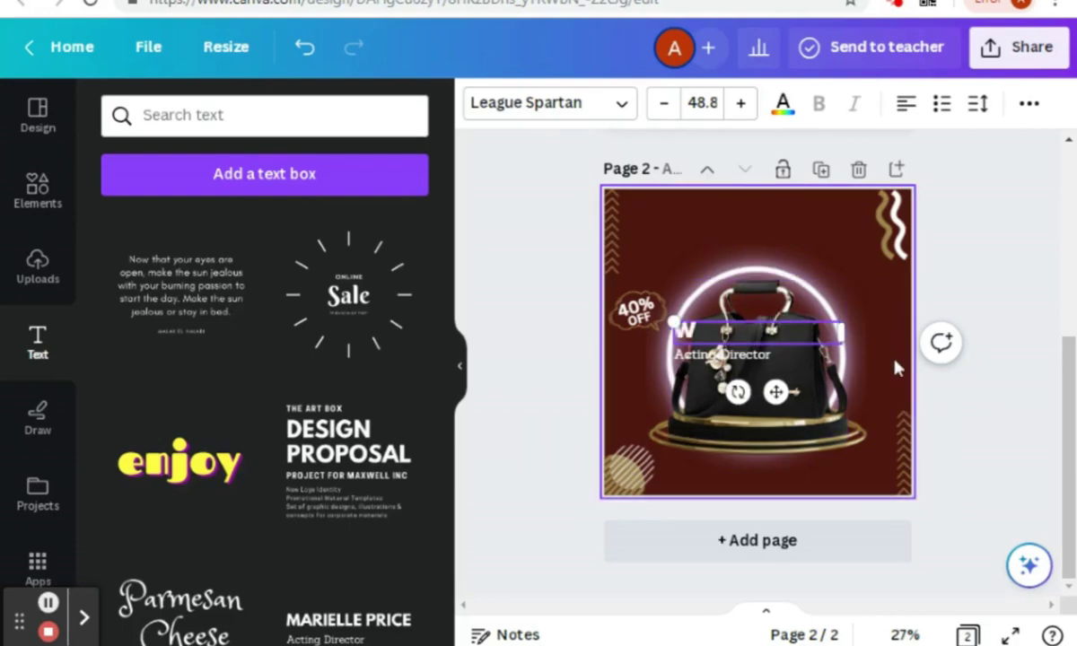
type("OMEN'S")
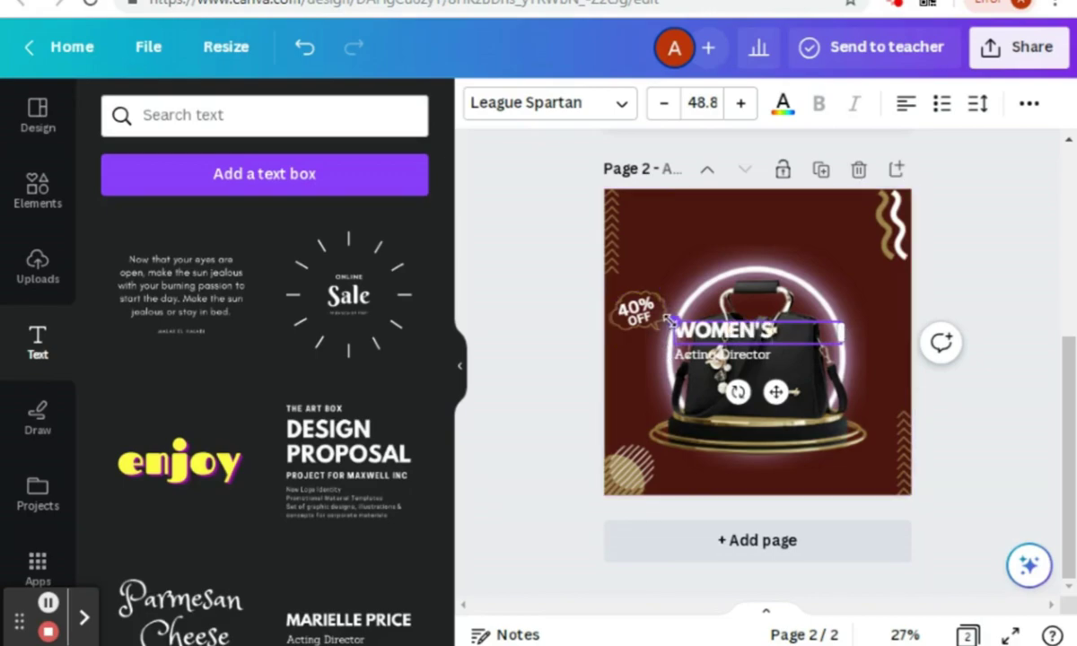
Enlarge the "WOMEN'S" text to size 69.6, fit its box to the word and center it at the page's upper edge.
left_click_drag(667, 318, 636, 316)
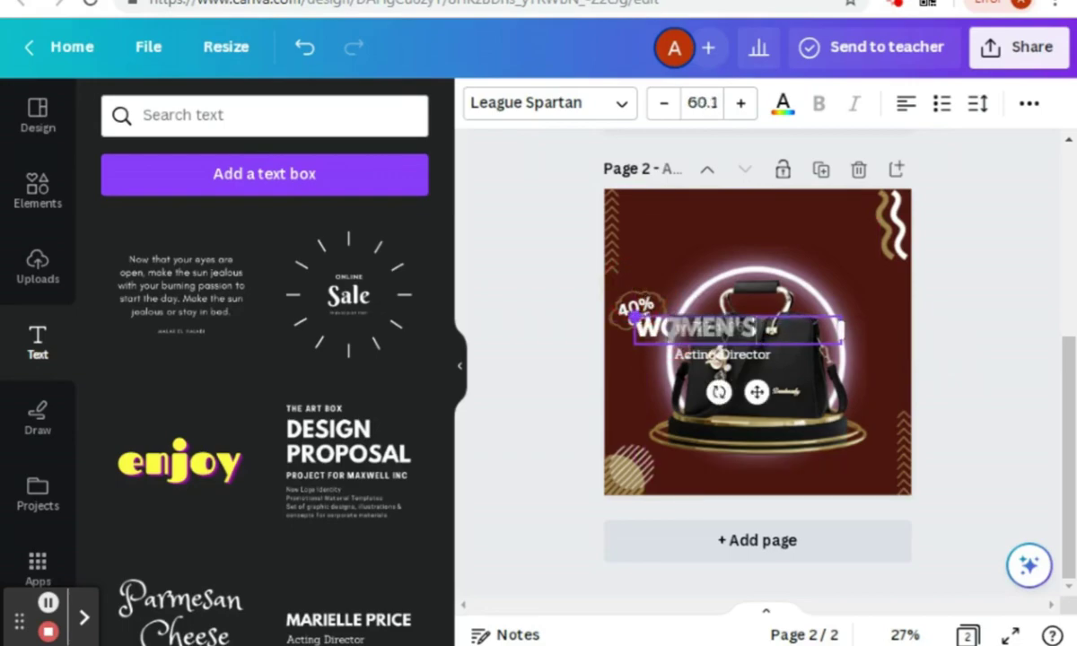
left_click_drag(842, 330, 764, 330)
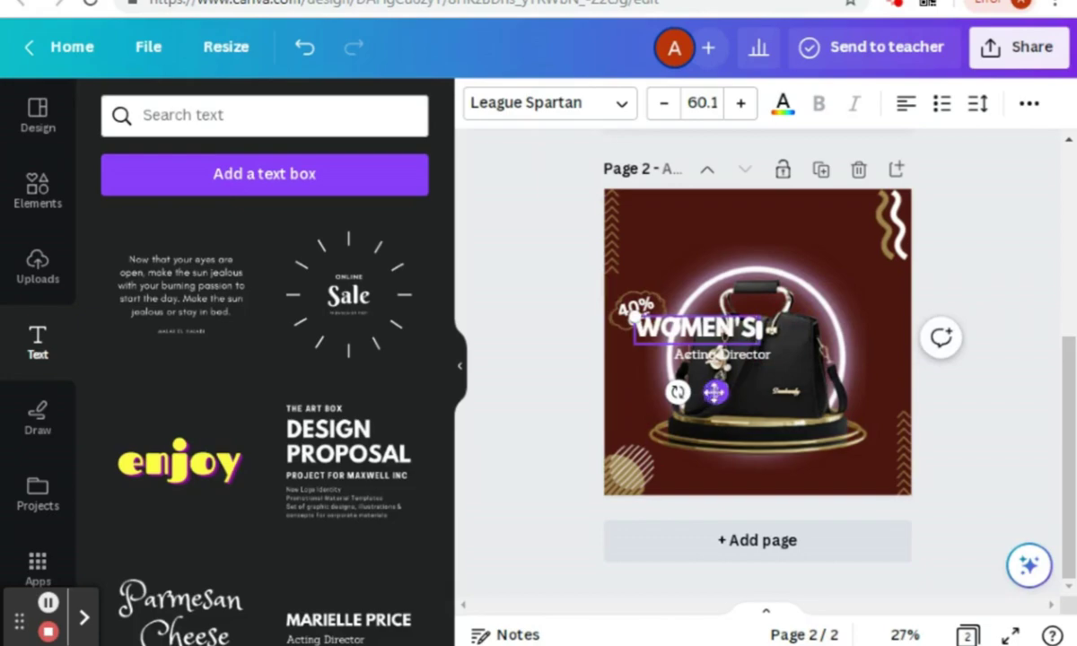
left_click_drag(716, 392, 776, 272)
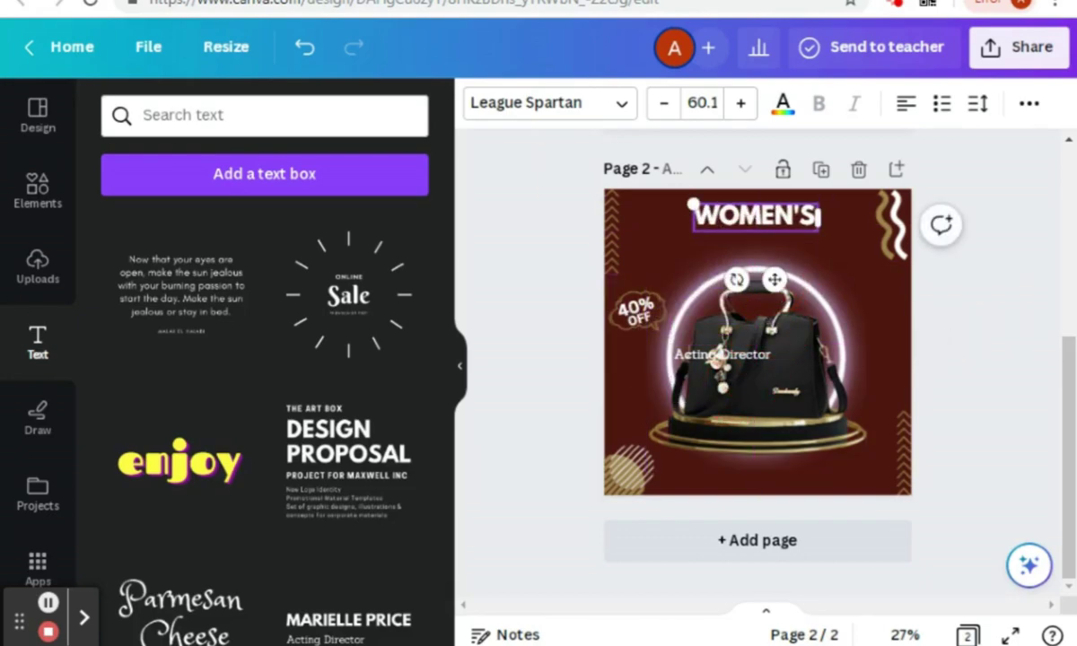
left_click_drag(692, 203, 680, 197)
left_click_drag(765, 280, 777, 279)
Replace the "Acting Director" text with "BAGS".
left_click(713, 355)
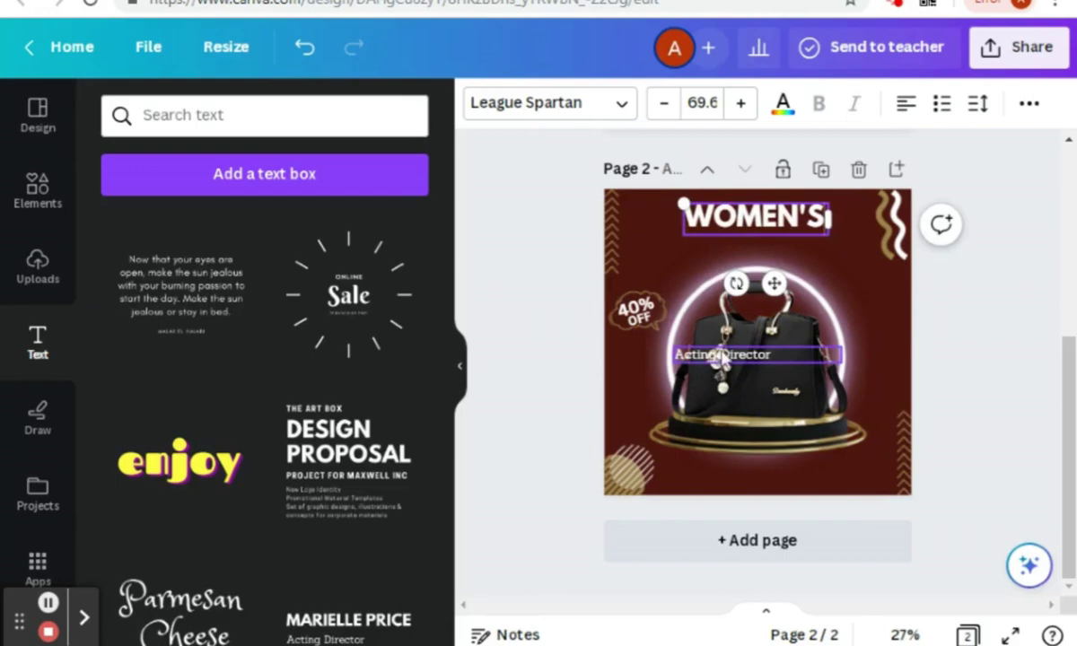
double_click(791, 359)
key("BackSpace")
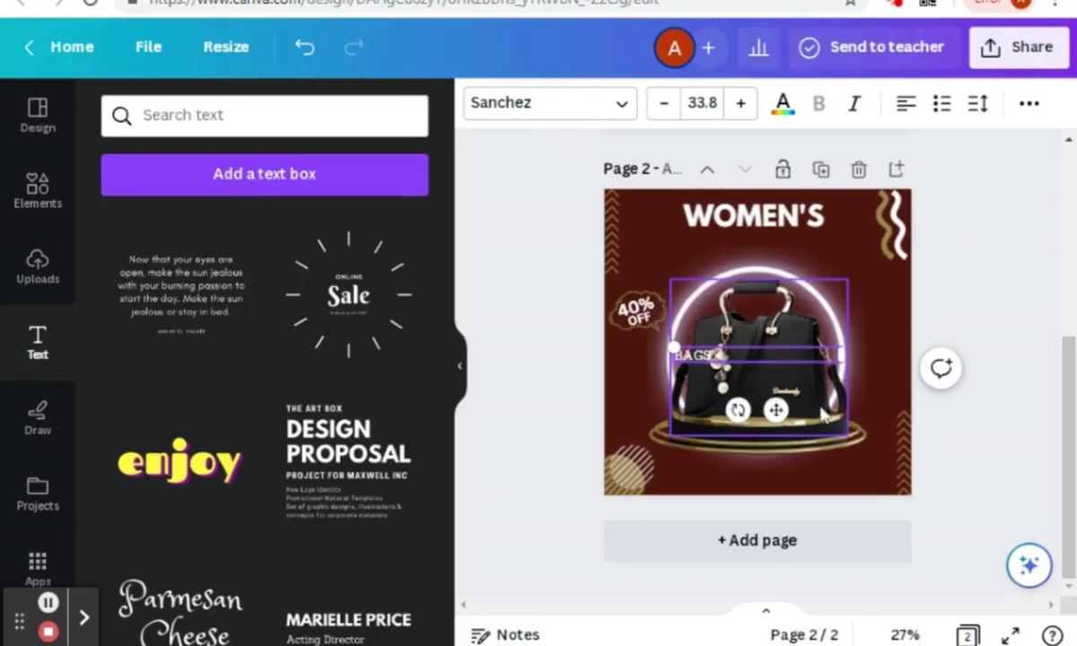
Enlarge the "BAGS" text to size 46.7, fit its box to the word and place it under the right end of "WOMEN'S".
left_click_drag(844, 356, 653, 342)
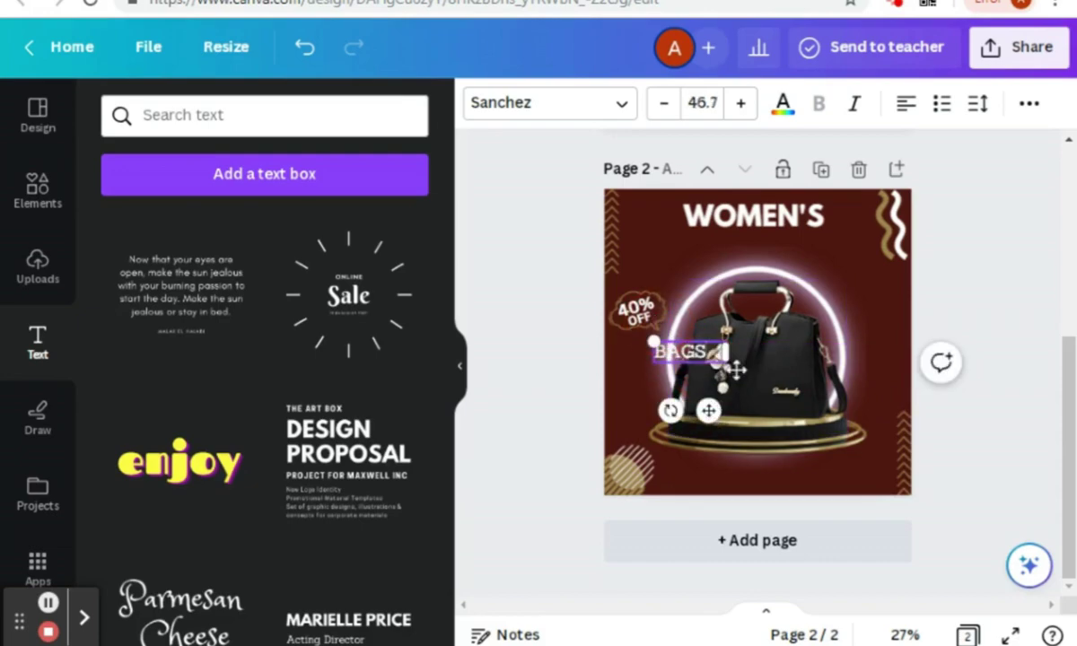
left_click_drag(713, 419, 829, 295)
left_click(866, 360)
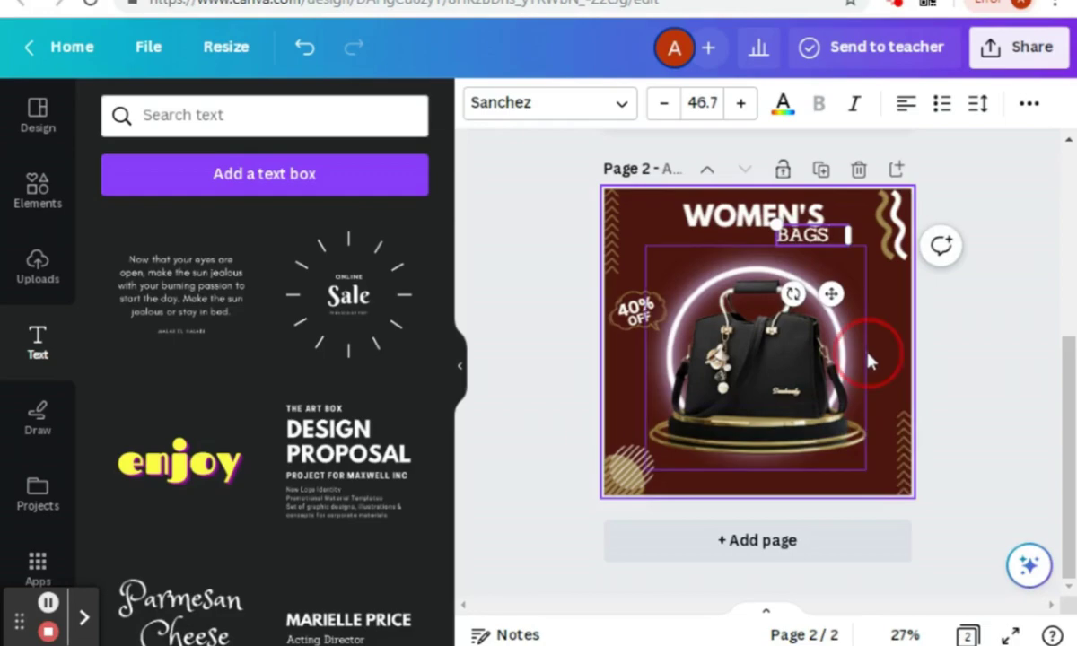
left_click(786, 276)
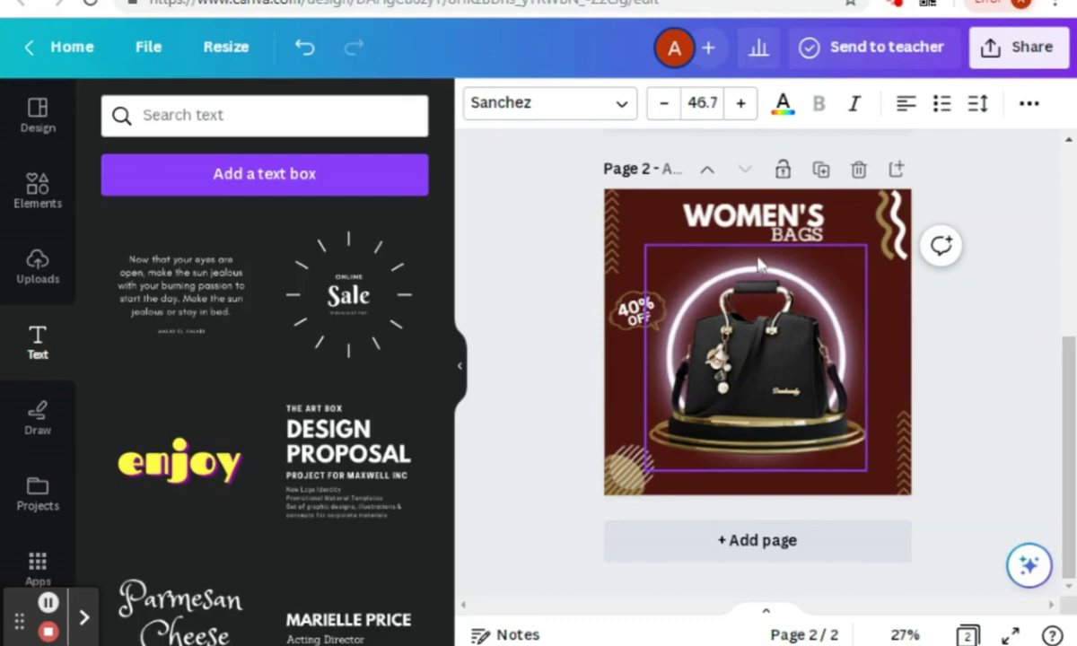
key("Escape")
key("Tab")
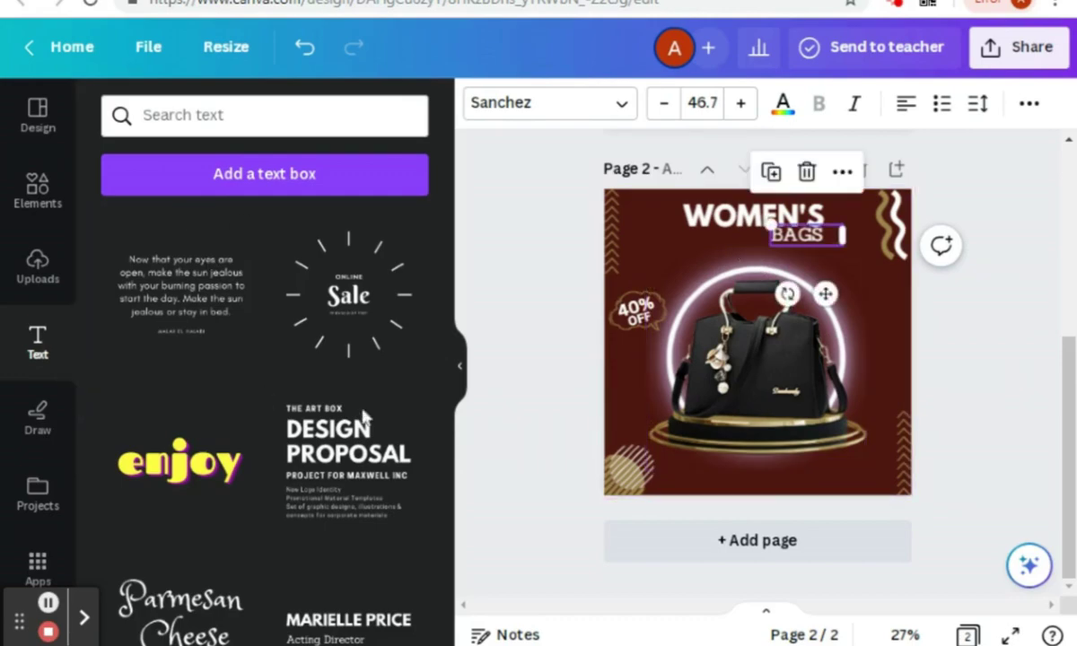
Add the recently used "BUY NOW" cart graphic to the page and recolor its orange parts white.
left_click(45, 209)
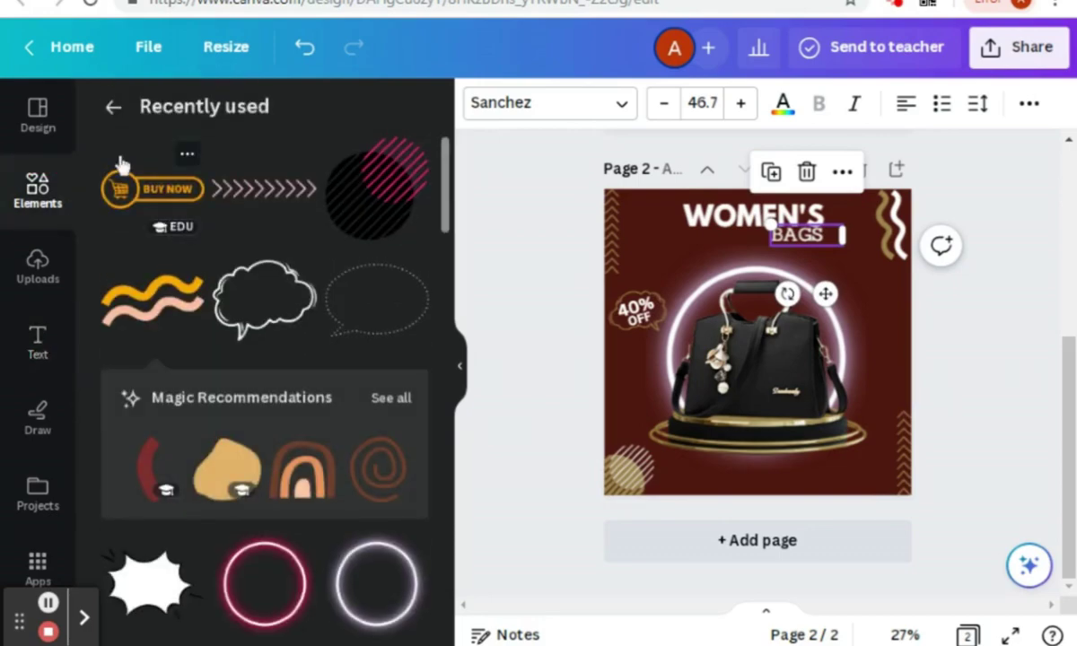
left_click(162, 185)
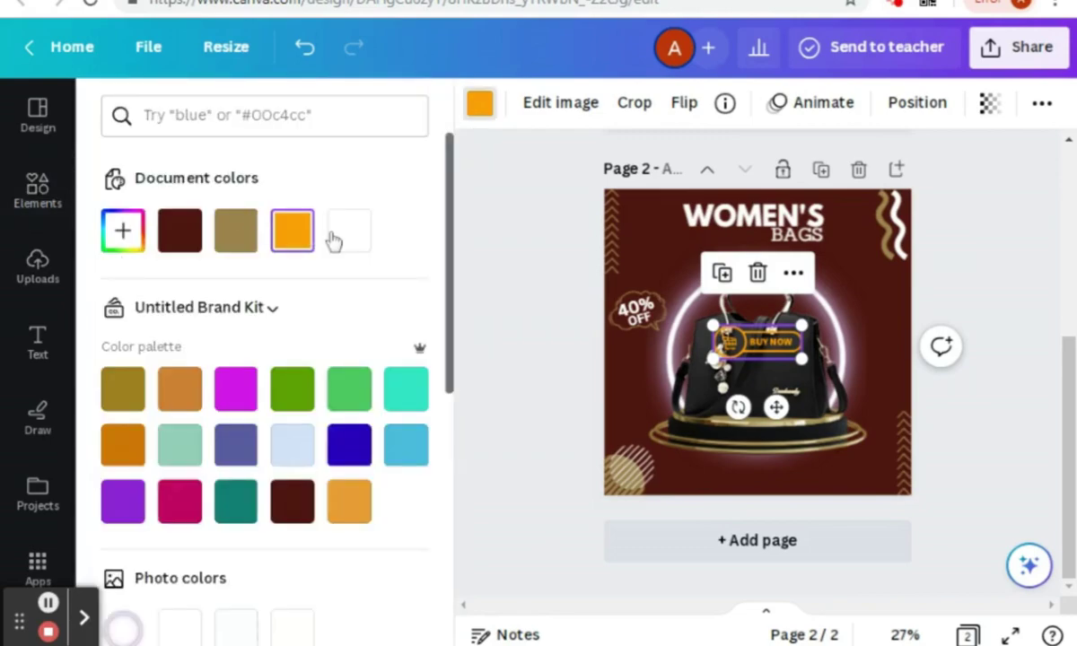
left_click(348, 235)
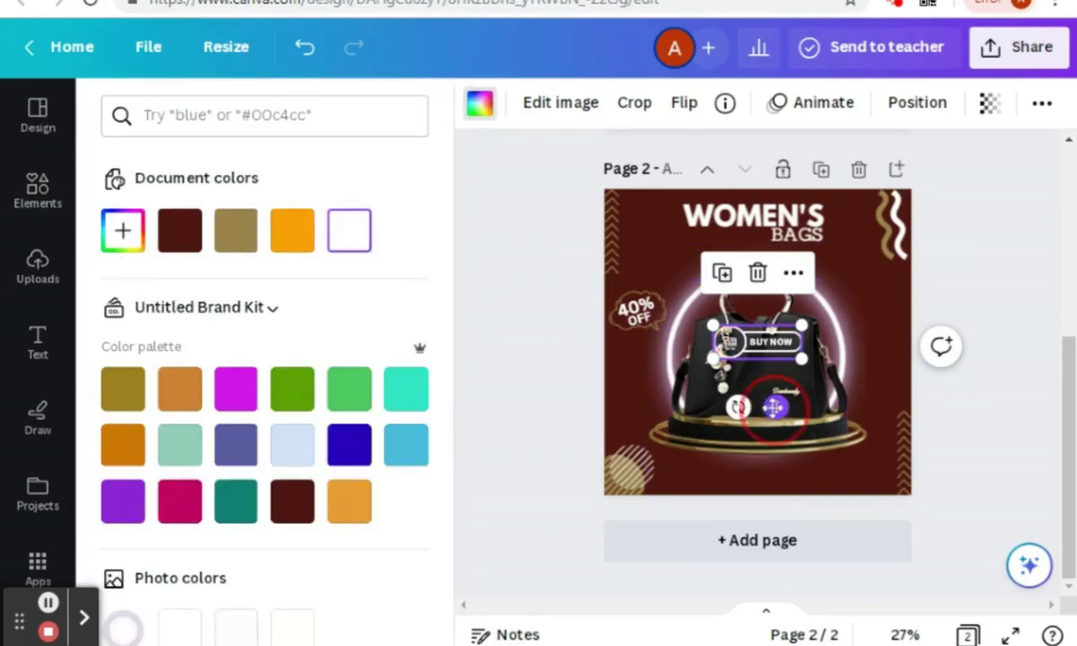
Place the "BUY NOW" graphic below the podium at the page's lower edge and enlarge it slightly.
left_click_drag(774, 407, 780, 539)
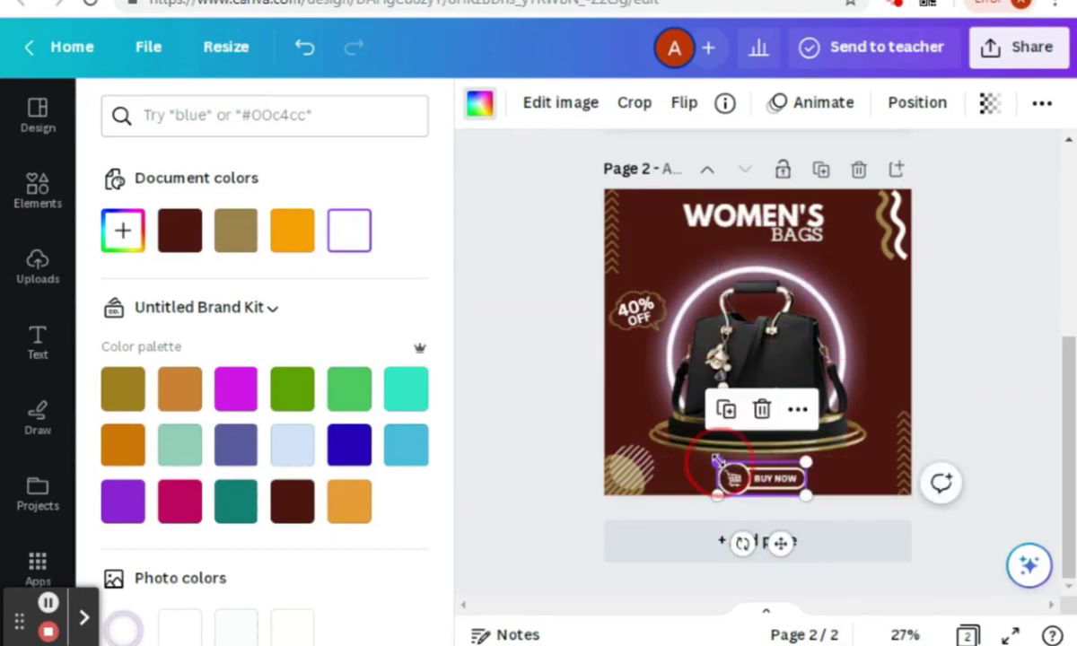
left_click(715, 461)
left_click_drag(705, 453, 753, 475)
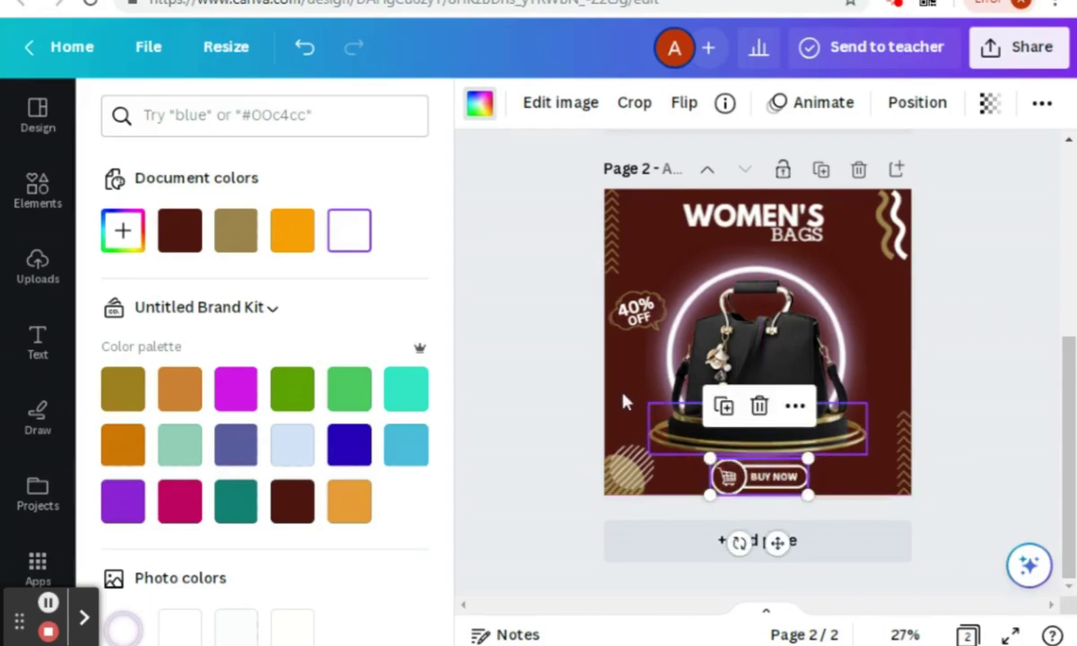
left_click(624, 401)
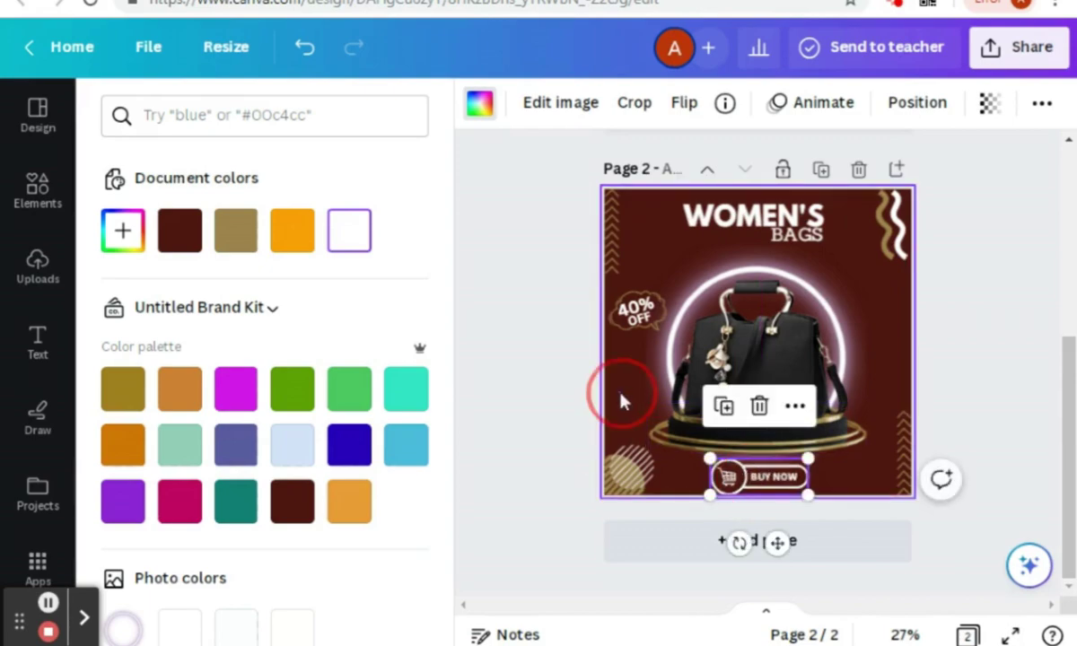
Add a dashed line from the line elements and place it beneath "WOMEN'S", to the left of "BAGS".
left_click(27, 229)
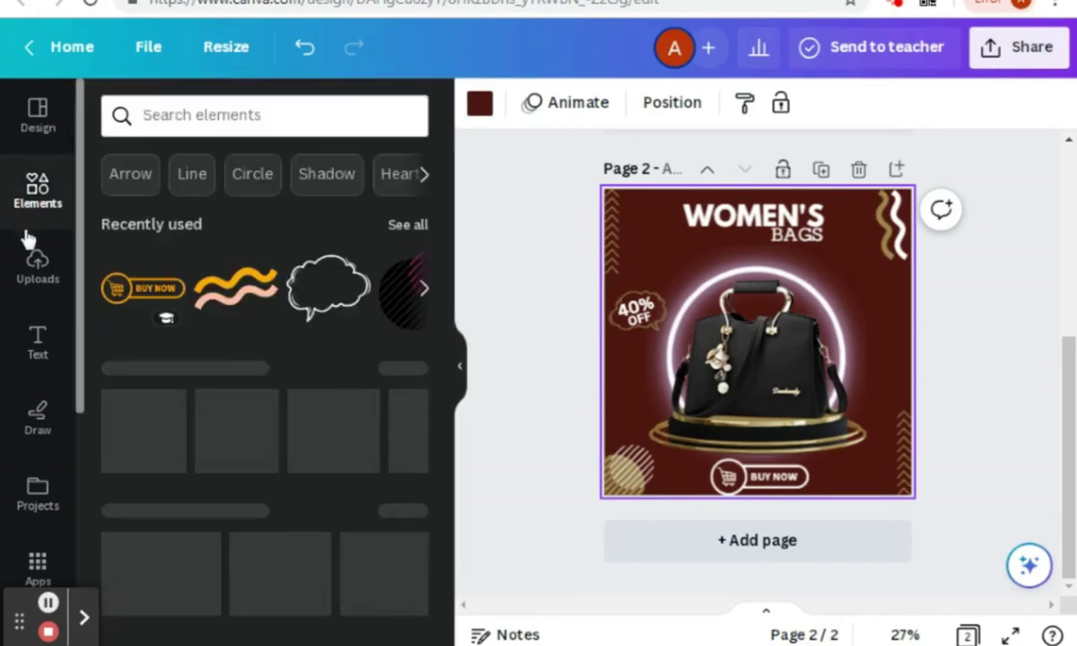
left_click(199, 187)
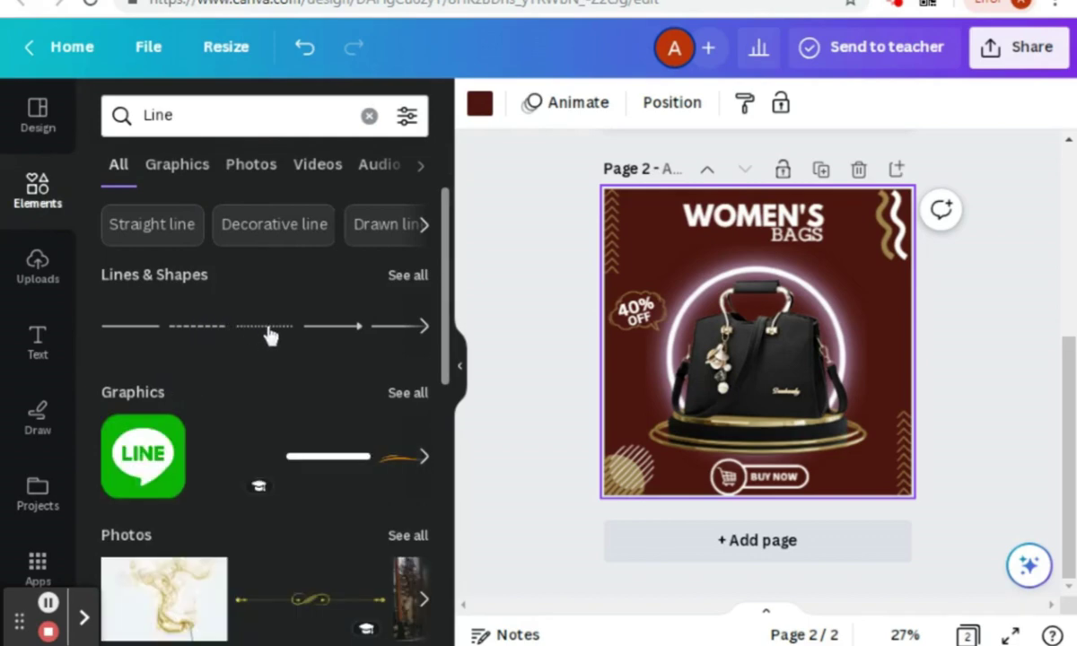
left_click(195, 327)
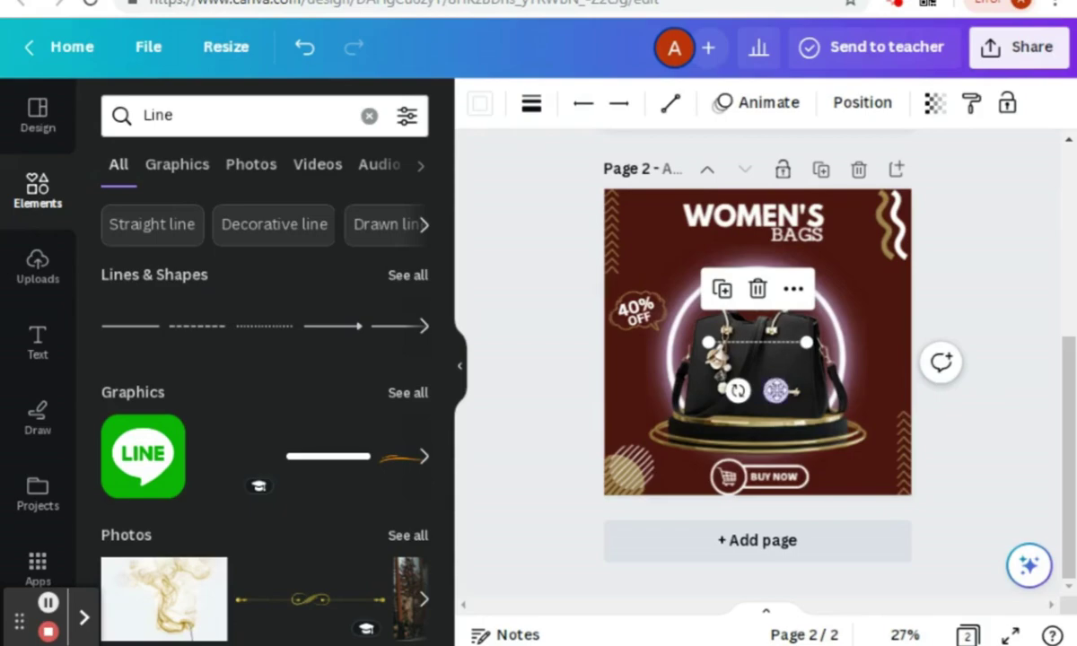
left_click_drag(776, 390, 736, 285)
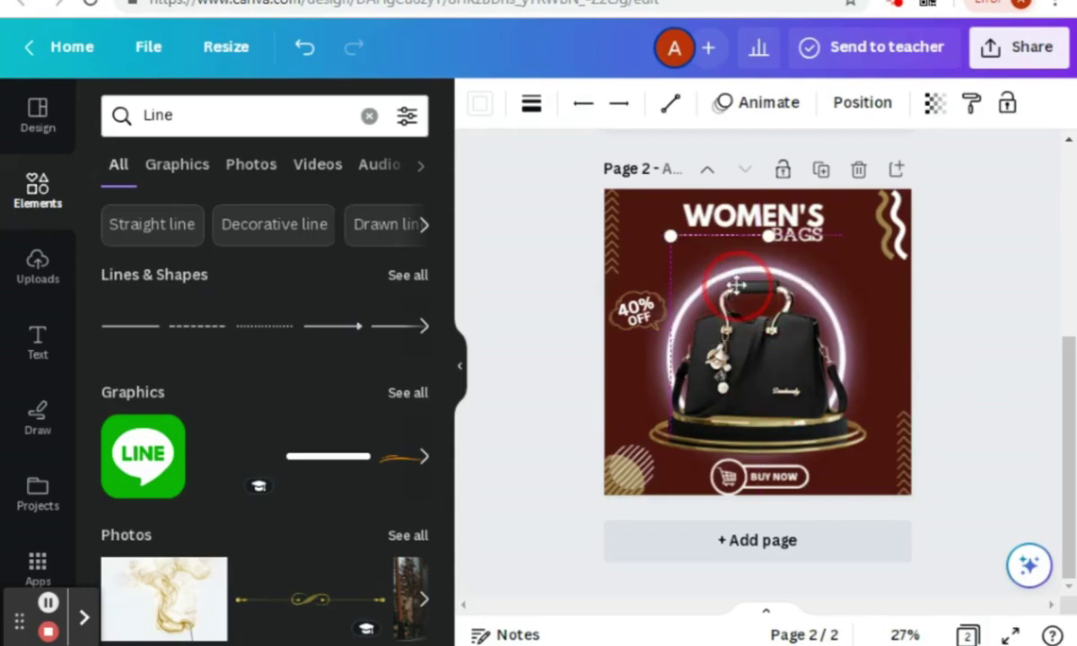
Shorten the dashed line to start under the "W" of "WOMEN'S" and shift it slightly down beside "BAGS".
left_click(671, 236)
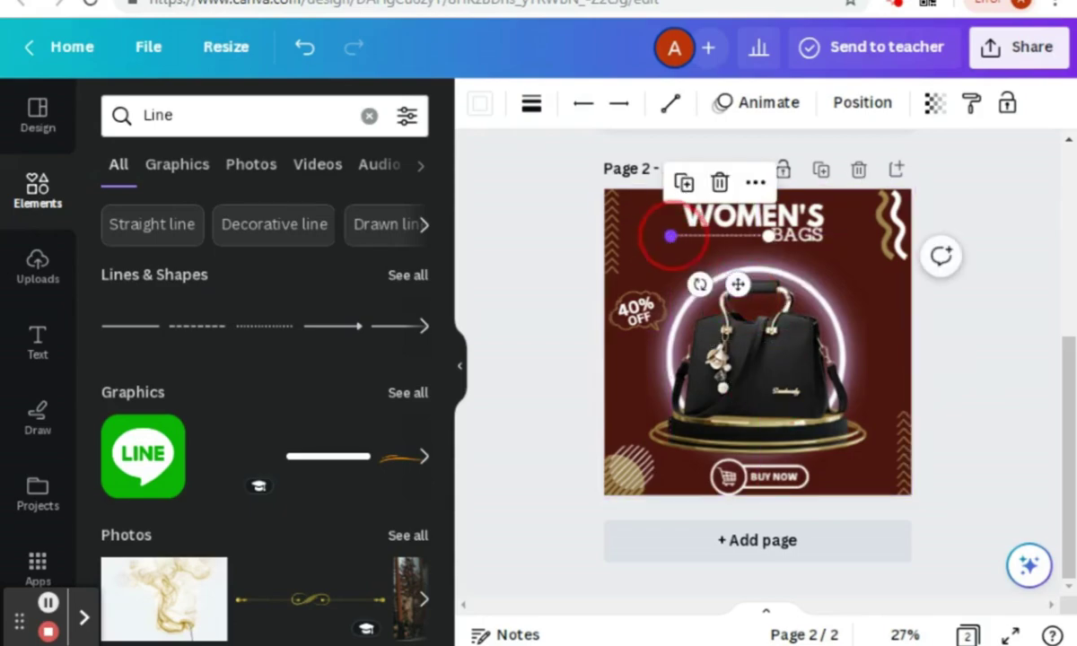
left_click_drag(672, 237, 685, 235)
left_click(483, 315)
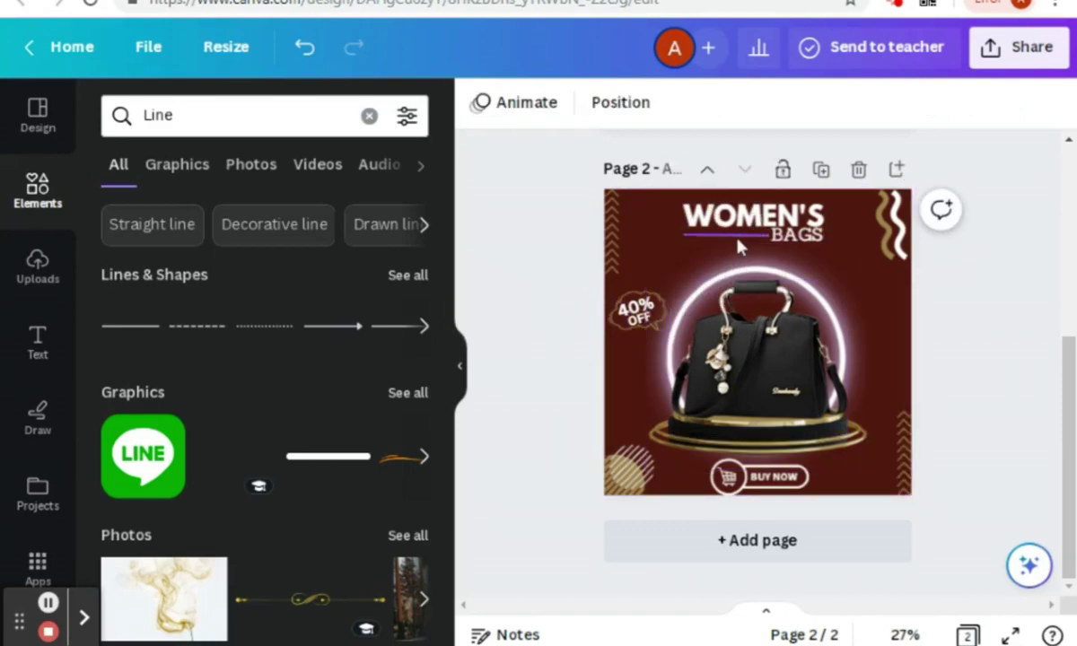
left_click(697, 287)
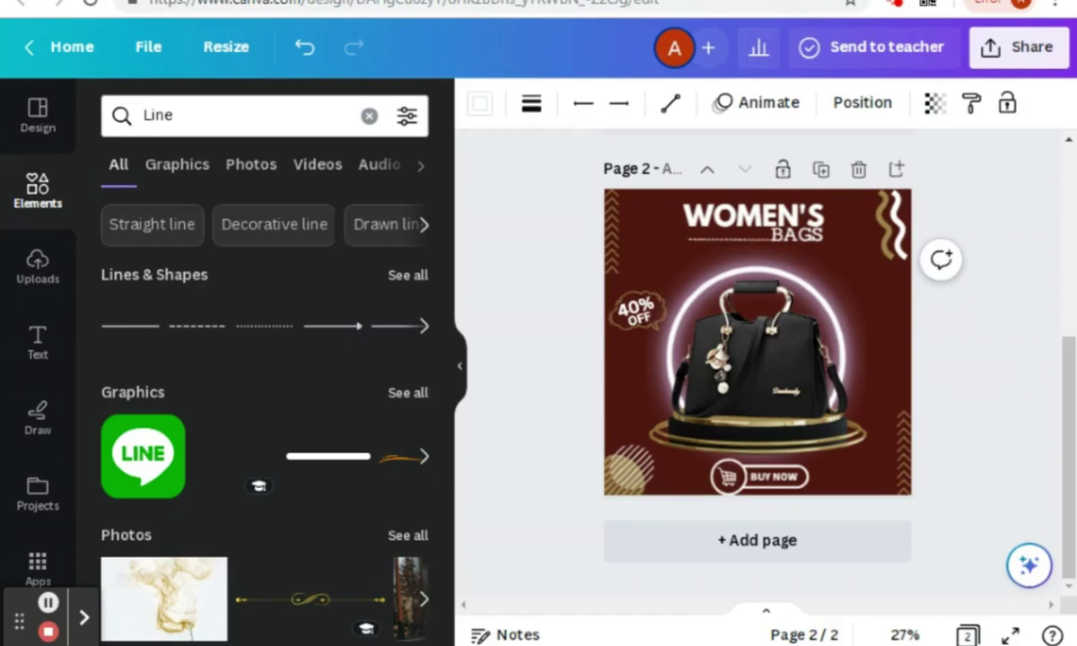
left_click(633, 392)
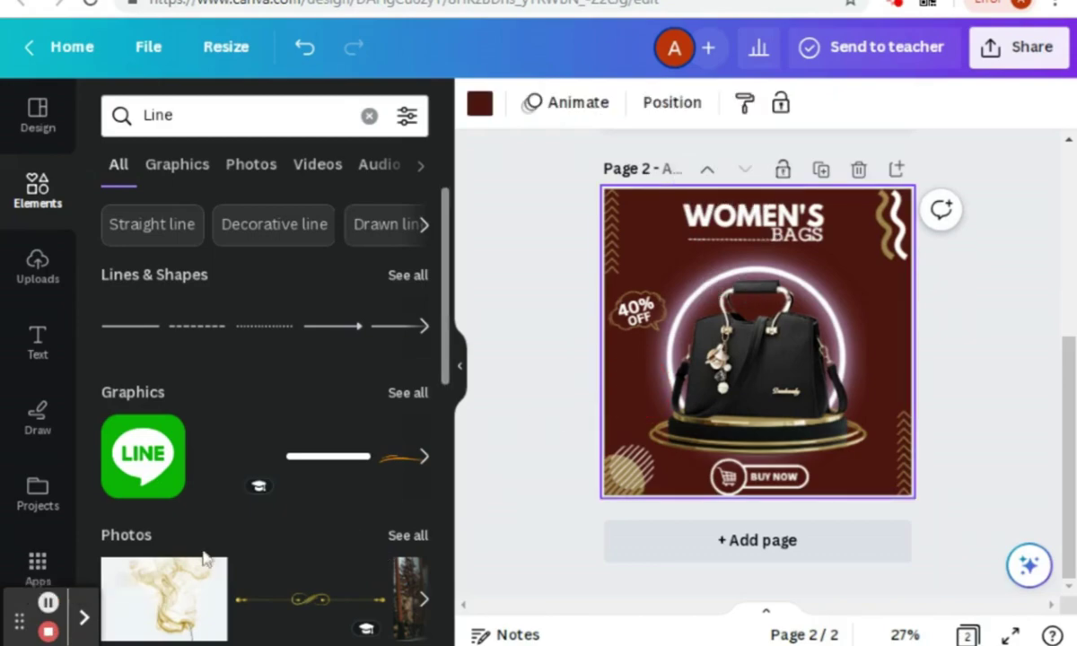